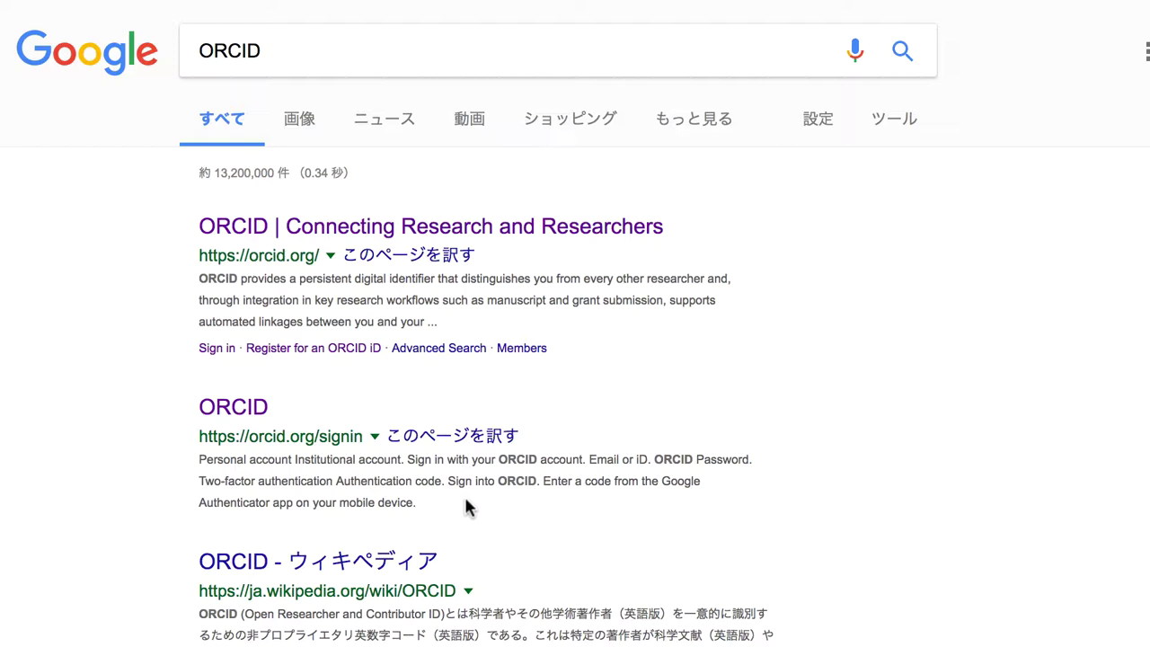
- Open orcid.org from the search results and scroll through its homepage, then back to the top
click(445, 232)
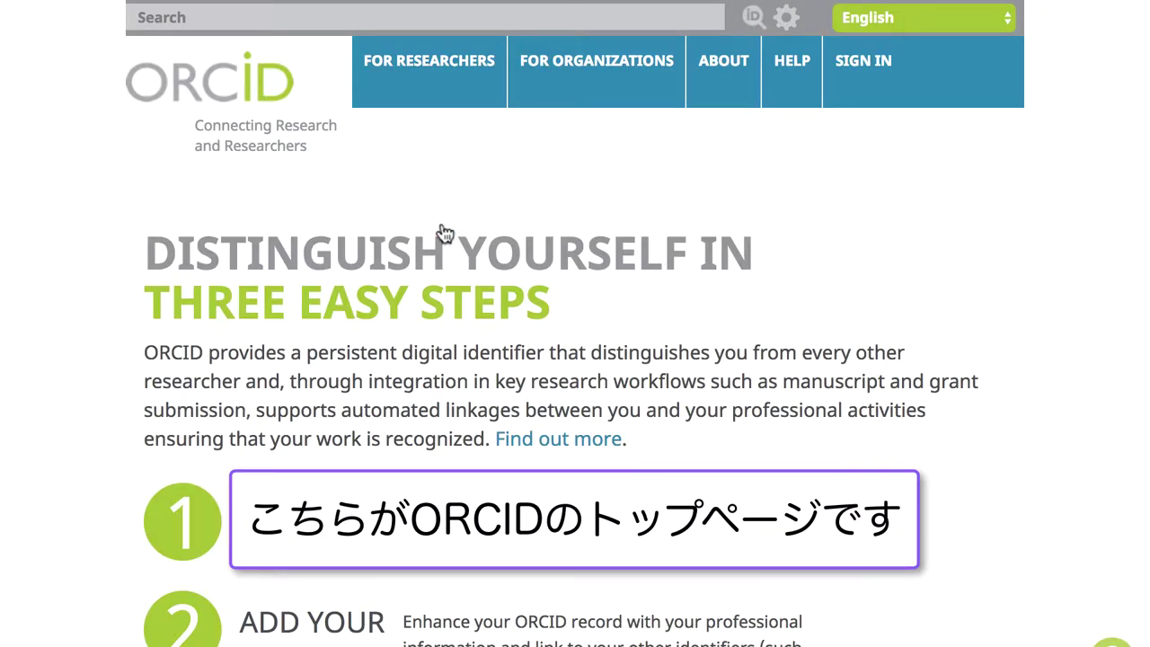
scroll(445, 231, down, 5)
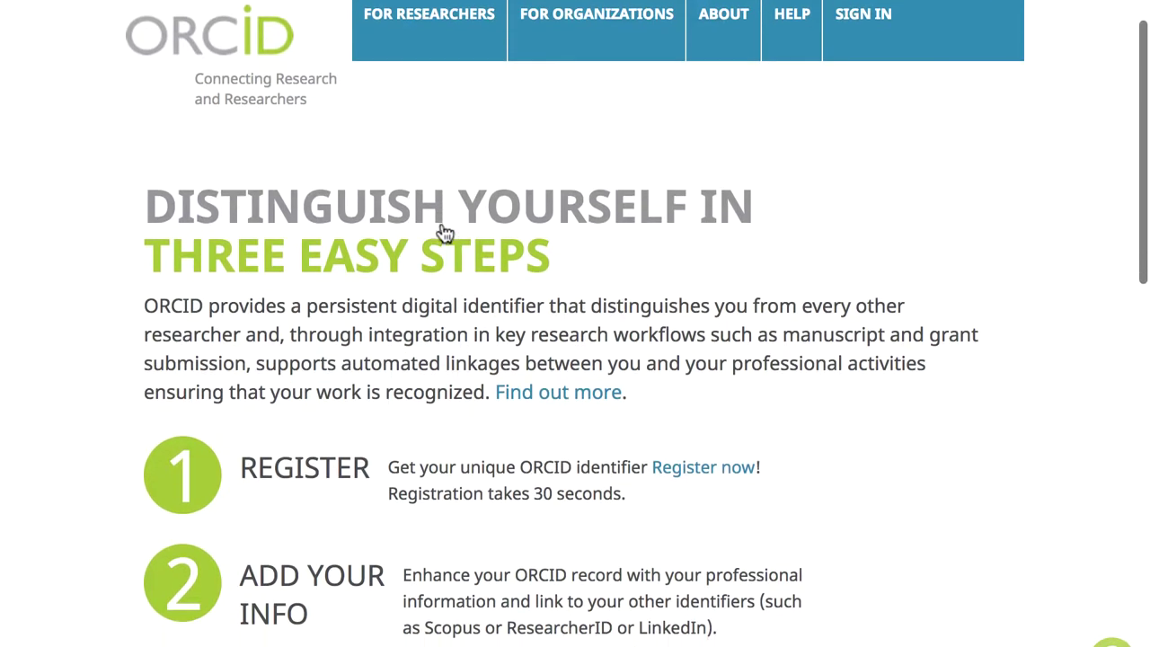
scroll(445, 232, down, 5)
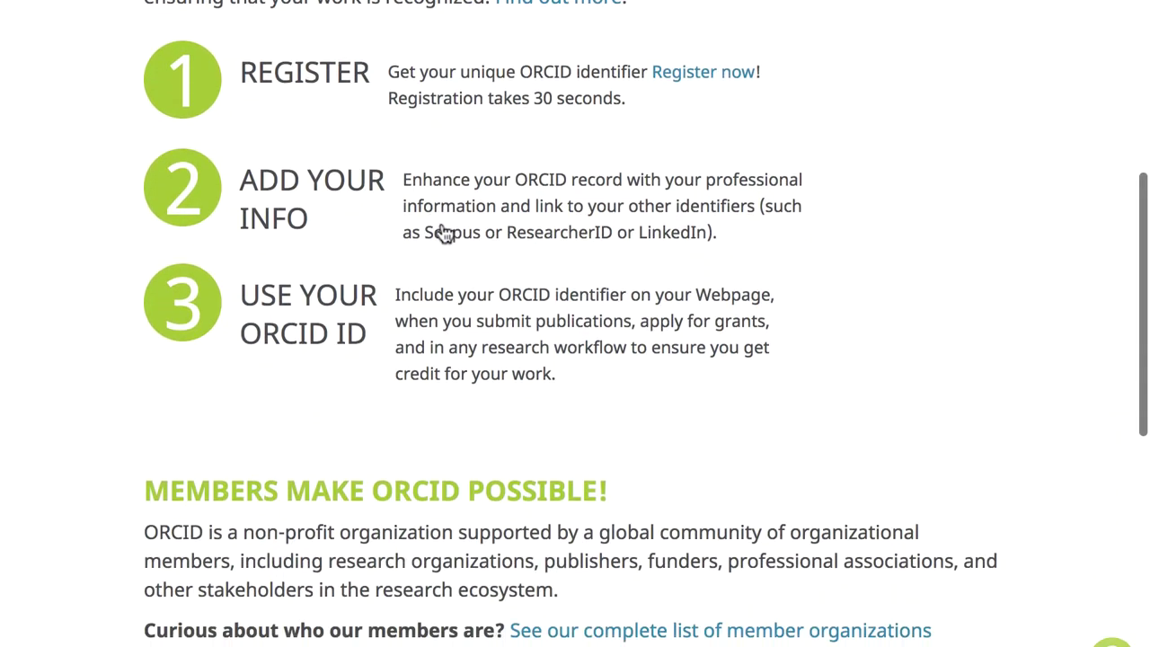
scroll(445, 232, down, 4)
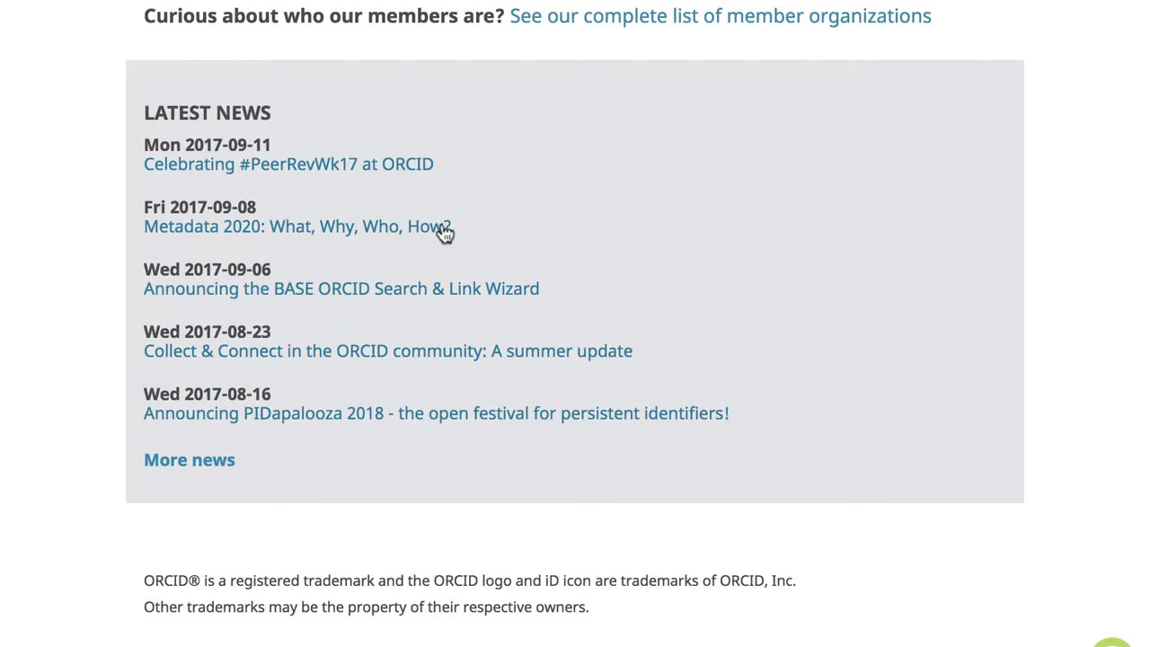
scroll(445, 231, up, 10)
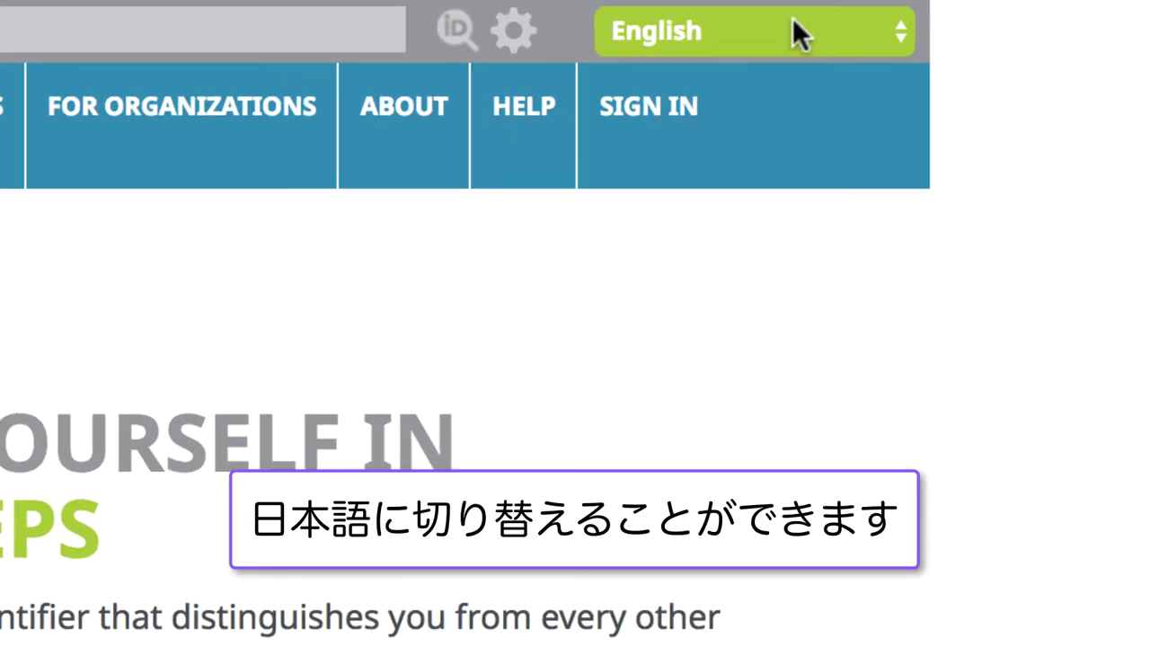
- Switch the site language to 日本語 and browse the 研究者の方 sign-in page options
click(792, 20)
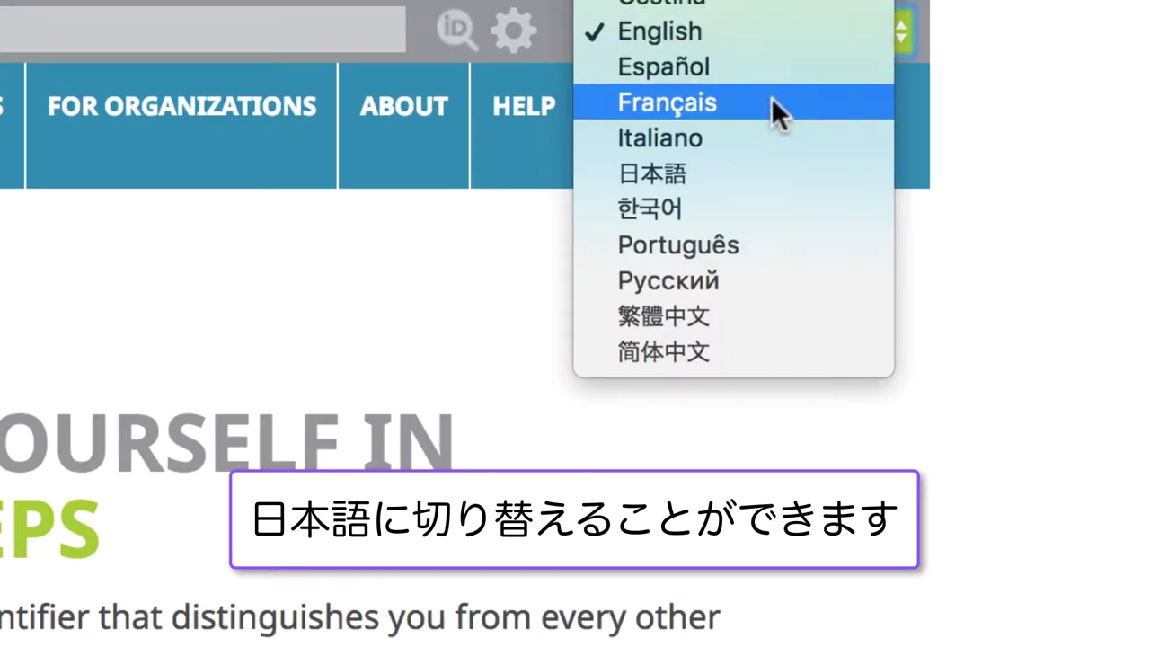
click(755, 165)
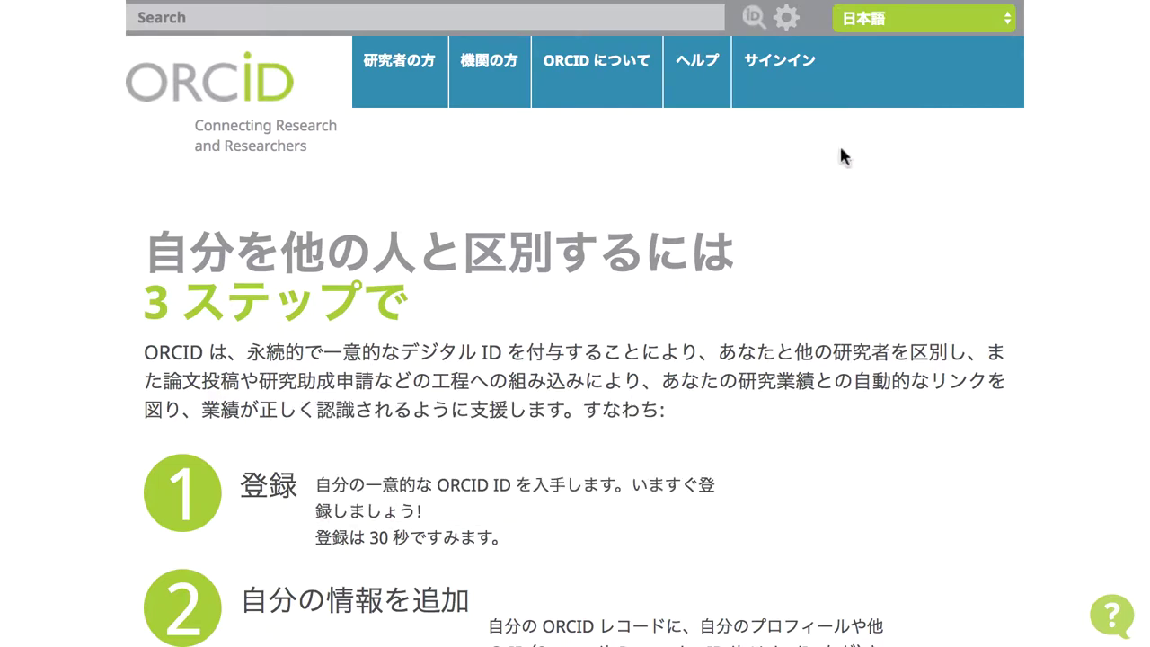
mouse_move(421, 79)
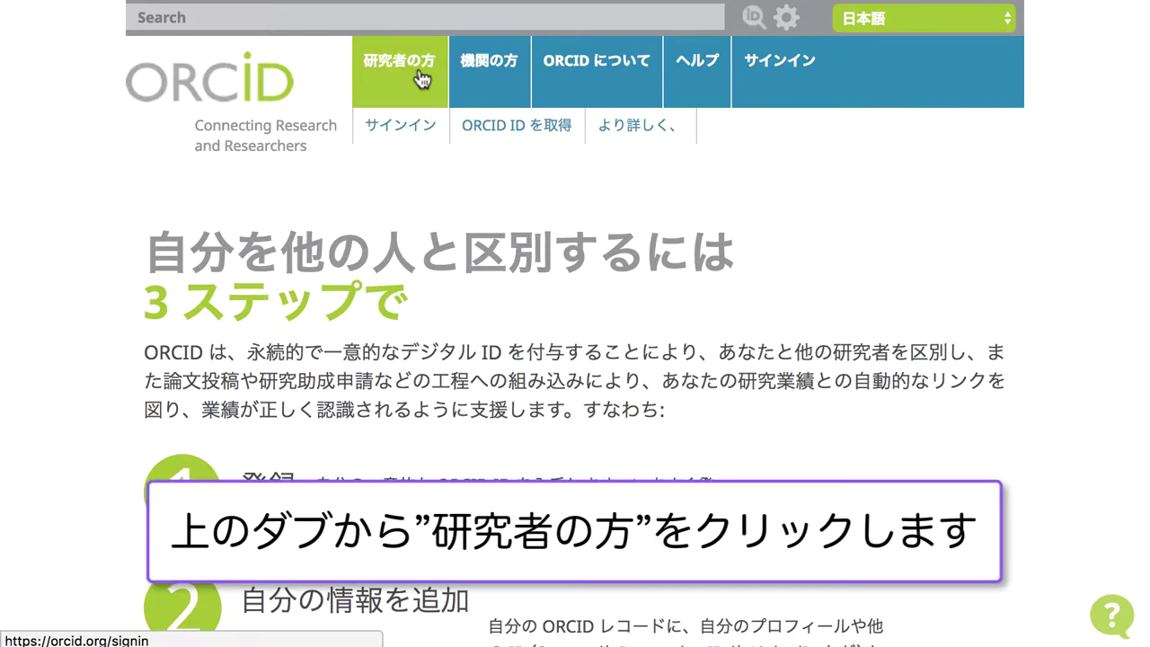
click(419, 77)
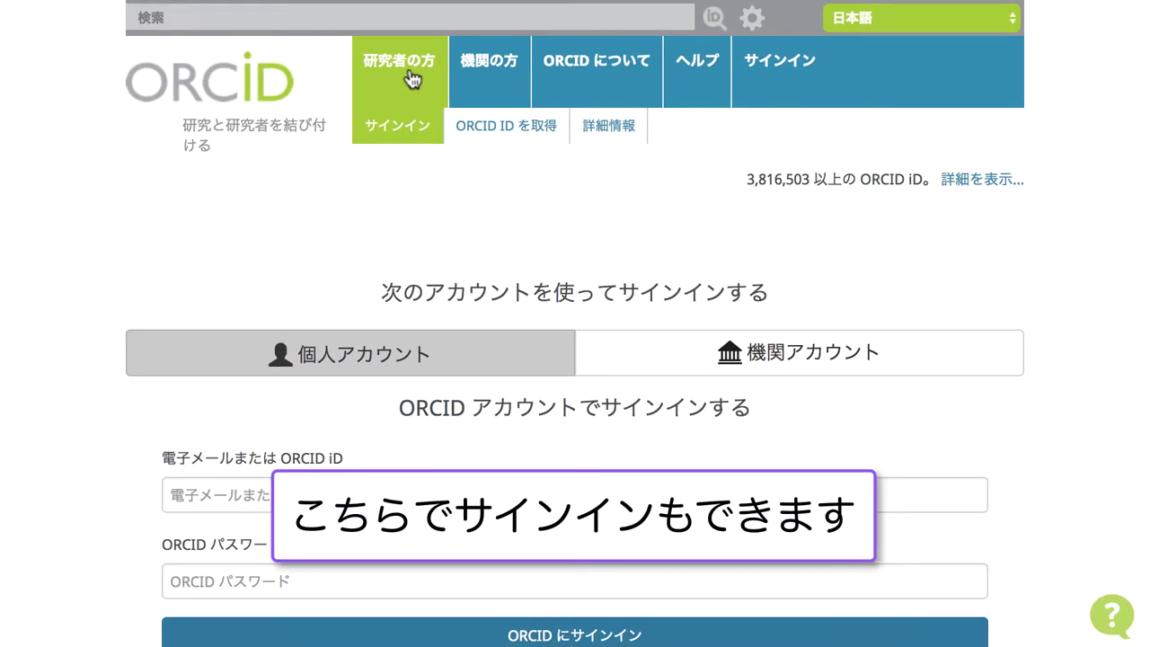
scroll(387, 212, down, 5)
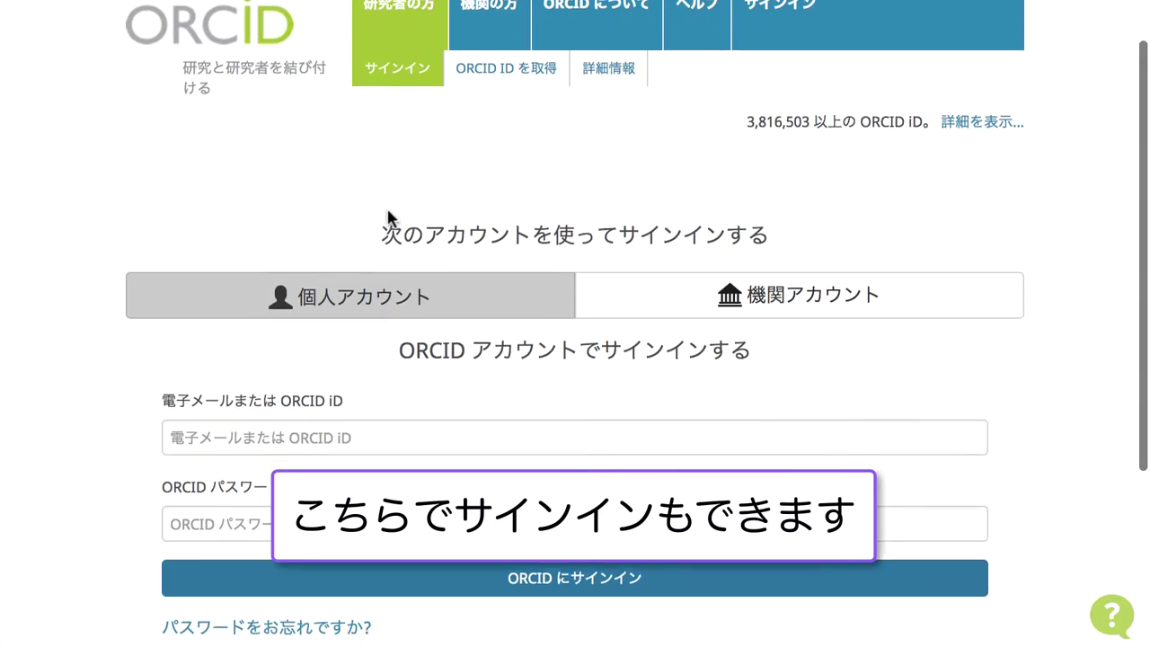
scroll(387, 216, down, 1)
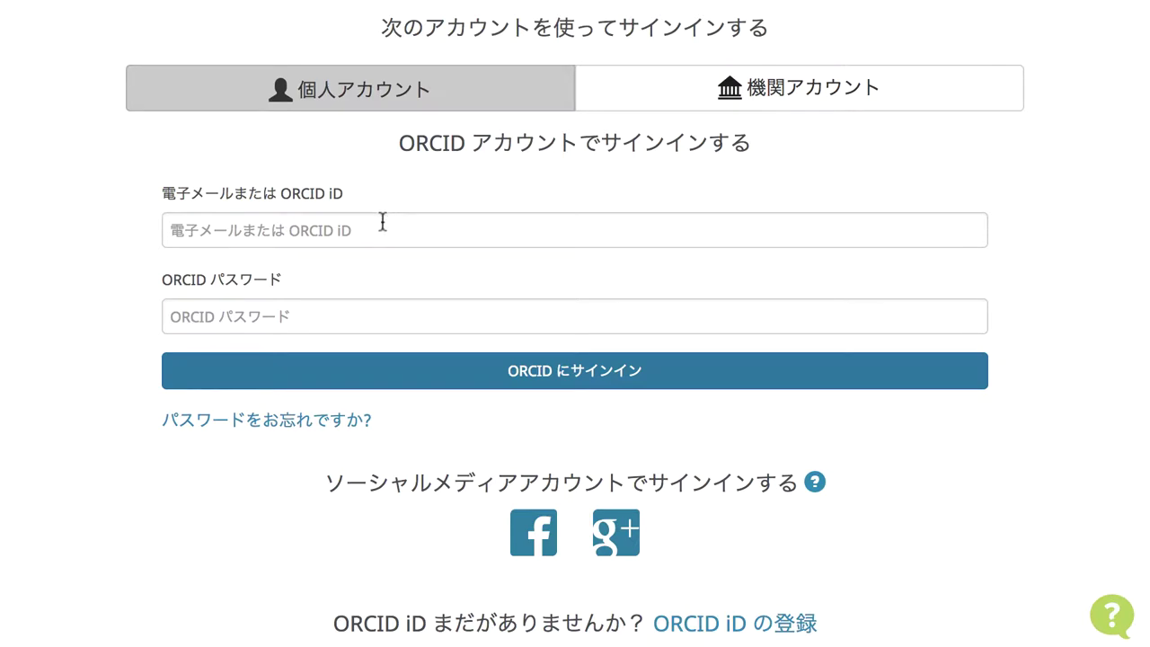
scroll(382, 222, down, 2)
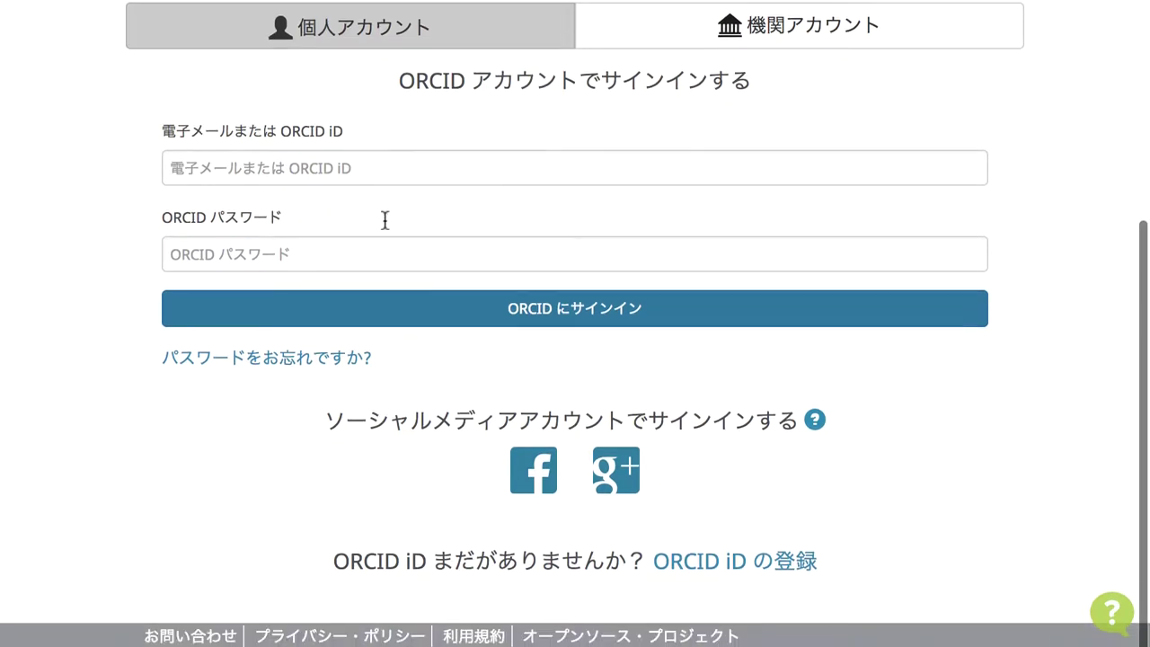
- Open the 'ORCID iD の登録' form and read through the 利用規約 terms of use
click(701, 566)
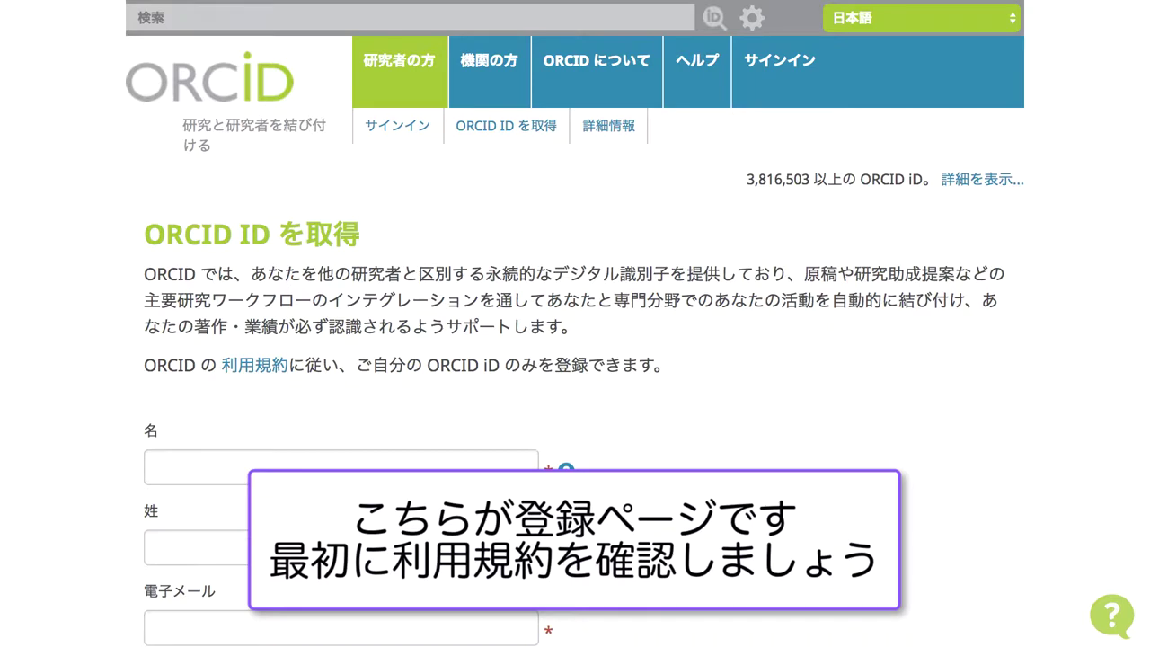
scroll(575, 360, down, 5)
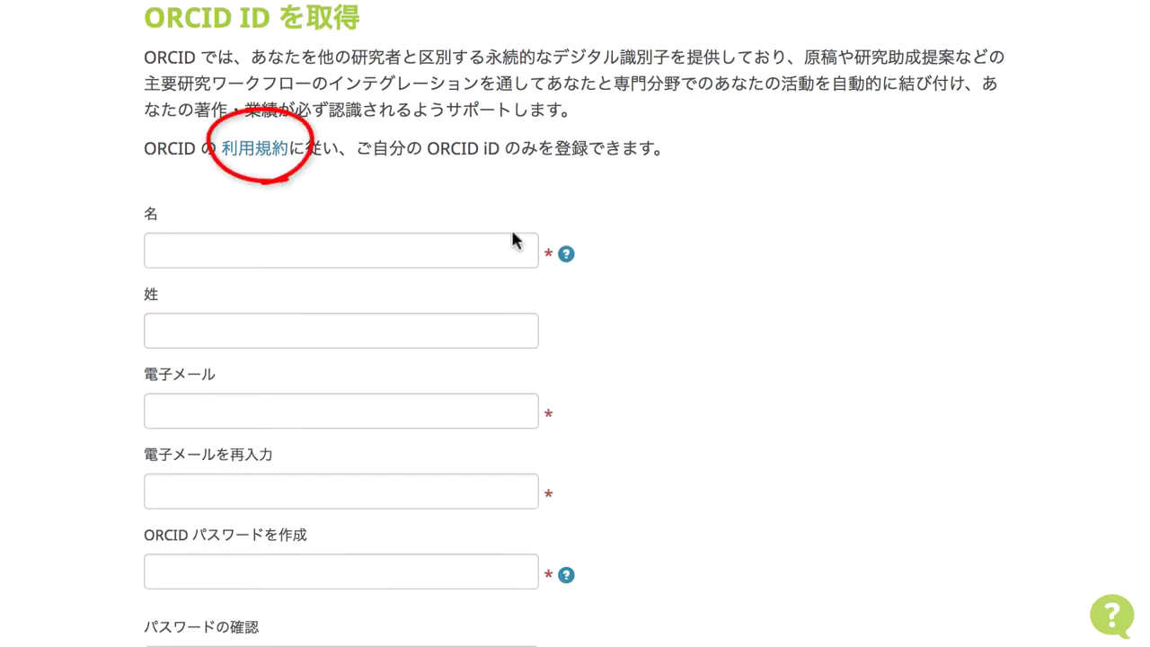
click(275, 151)
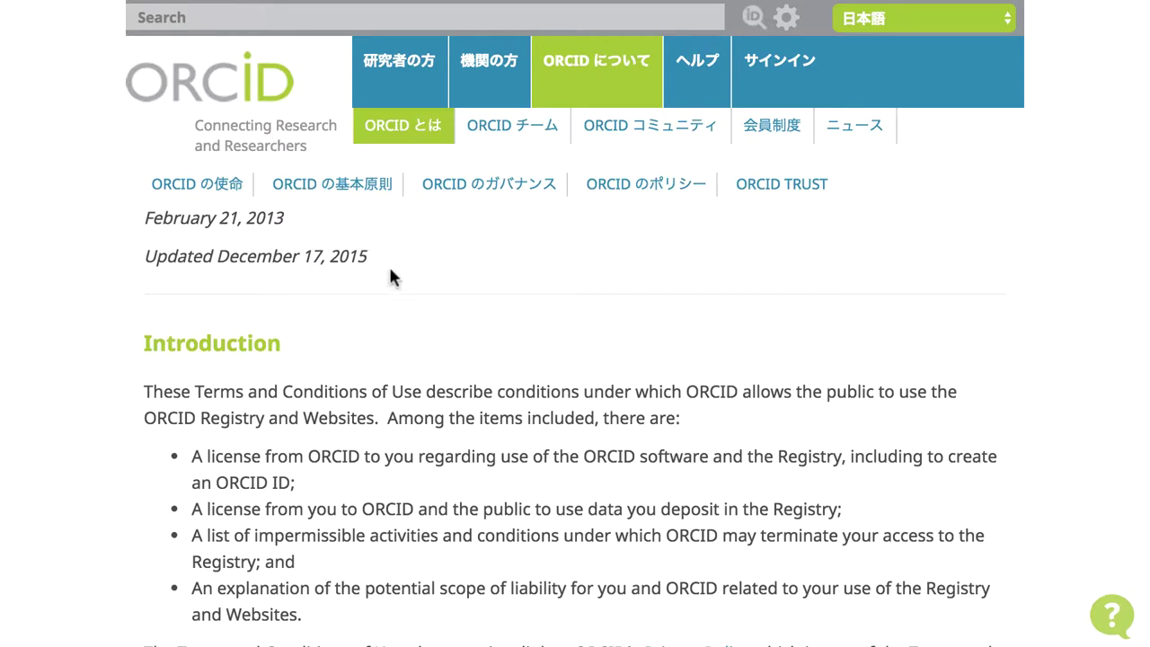
scroll(394, 278, down, 3)
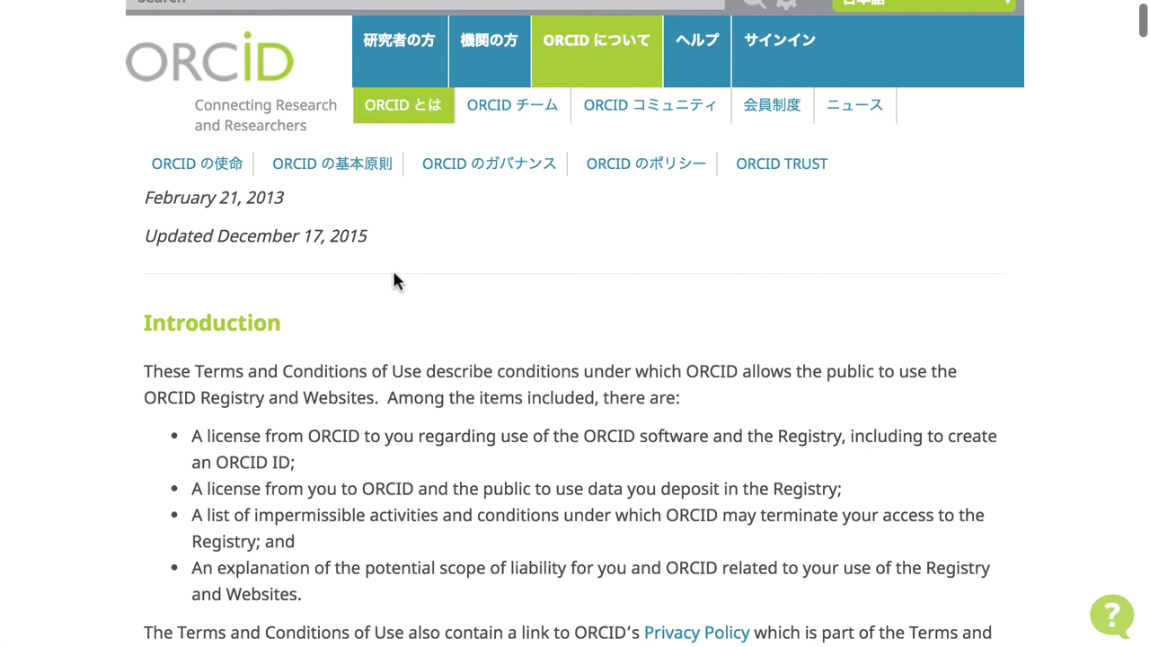
scroll(393, 270, down, 3)
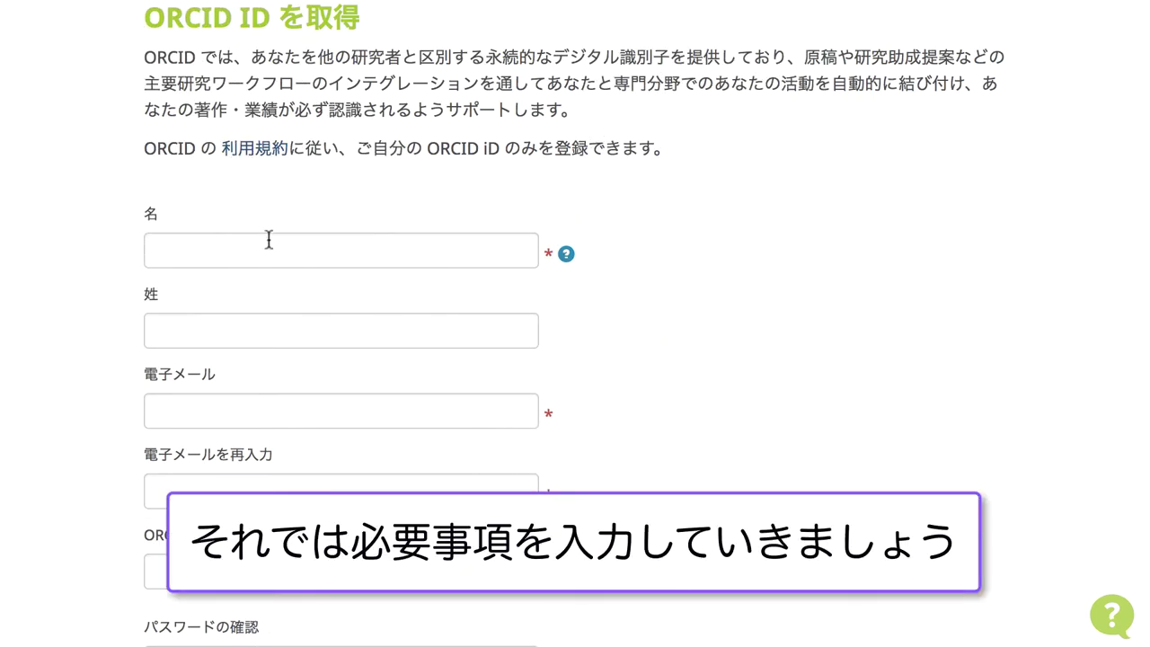
- Enter the first name (名) and family name (姓) on the registration form
click(268, 240)
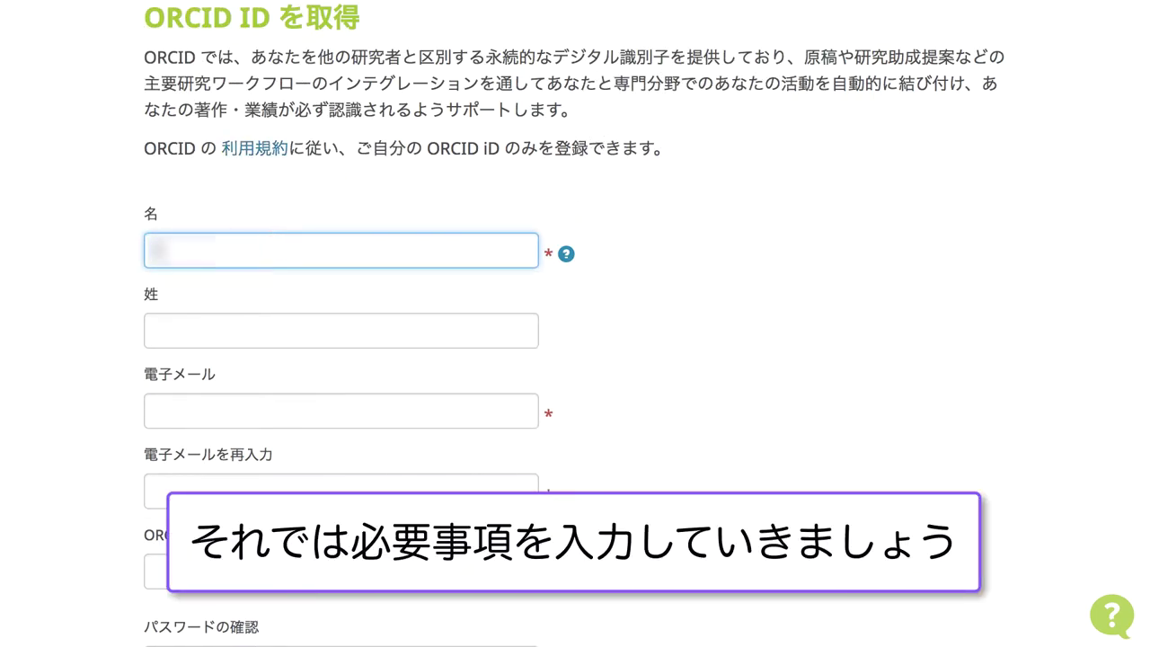
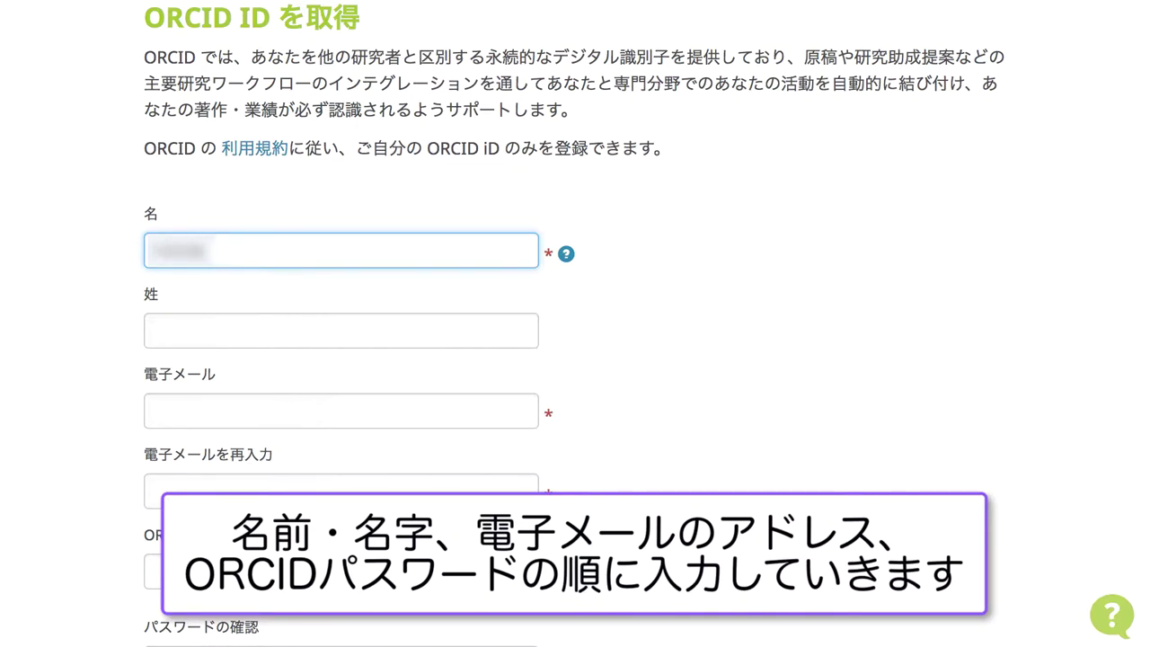
click(447, 322)
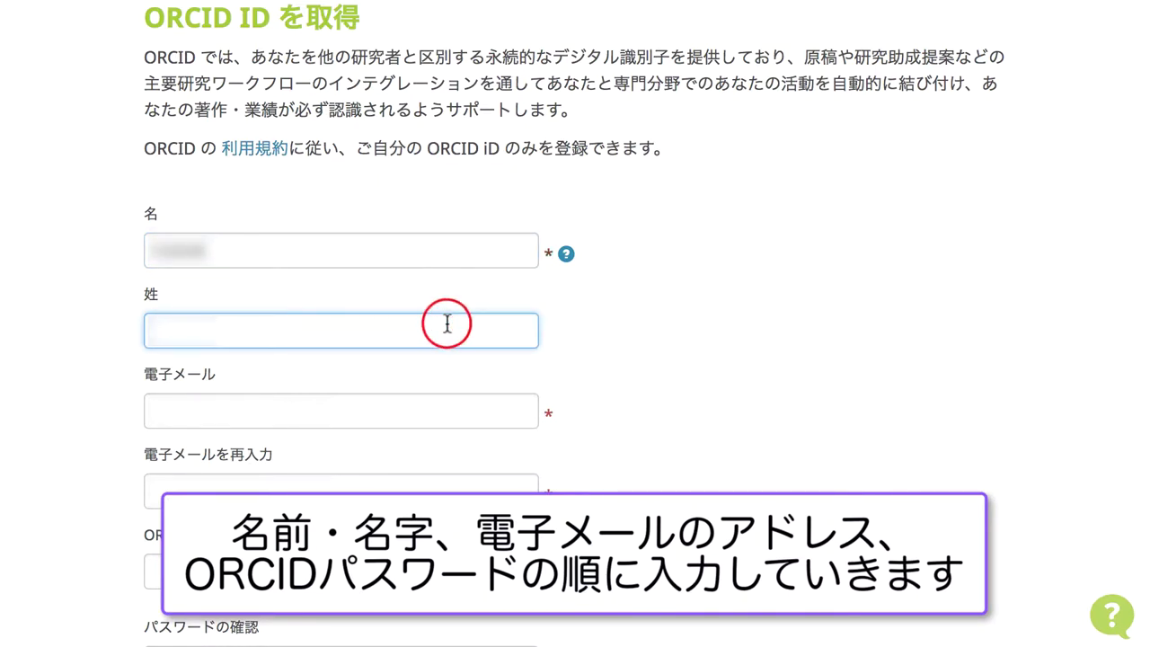
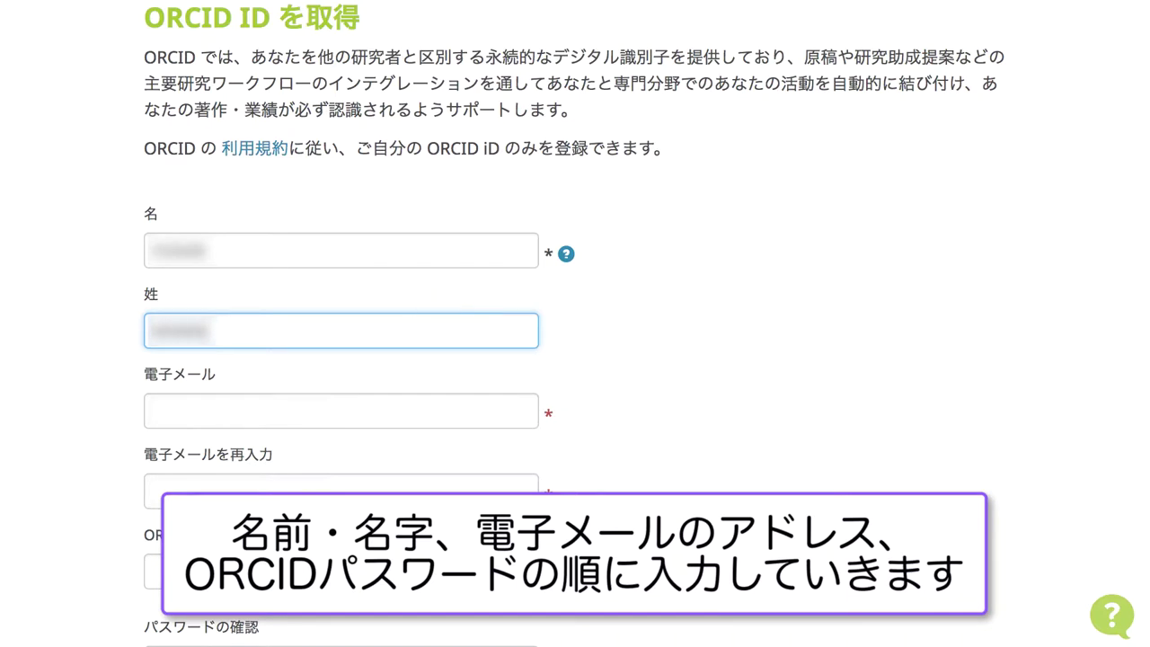
- Fill in the e-mail address, its confirmation field, and a new account password
click(440, 414)
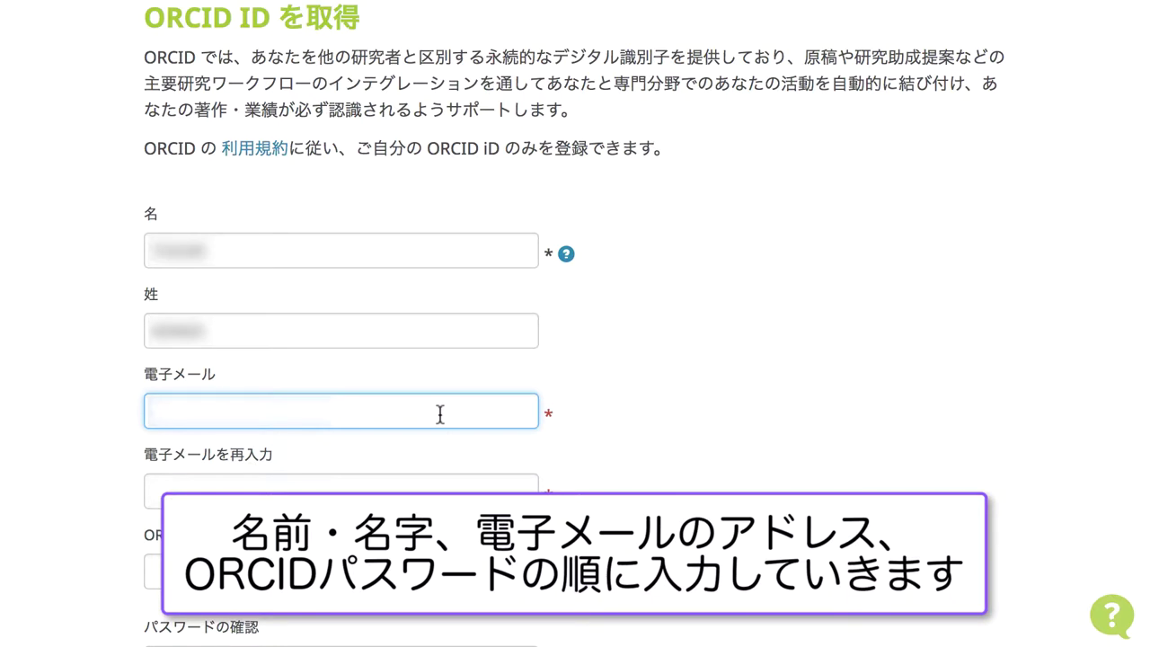
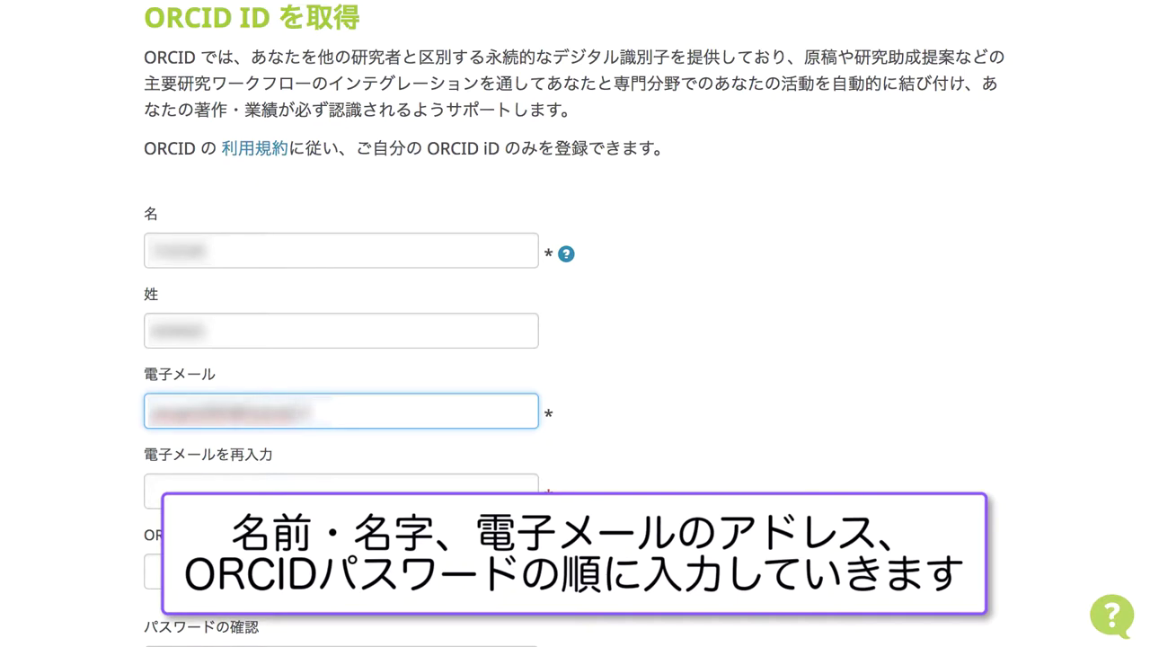
click(419, 478)
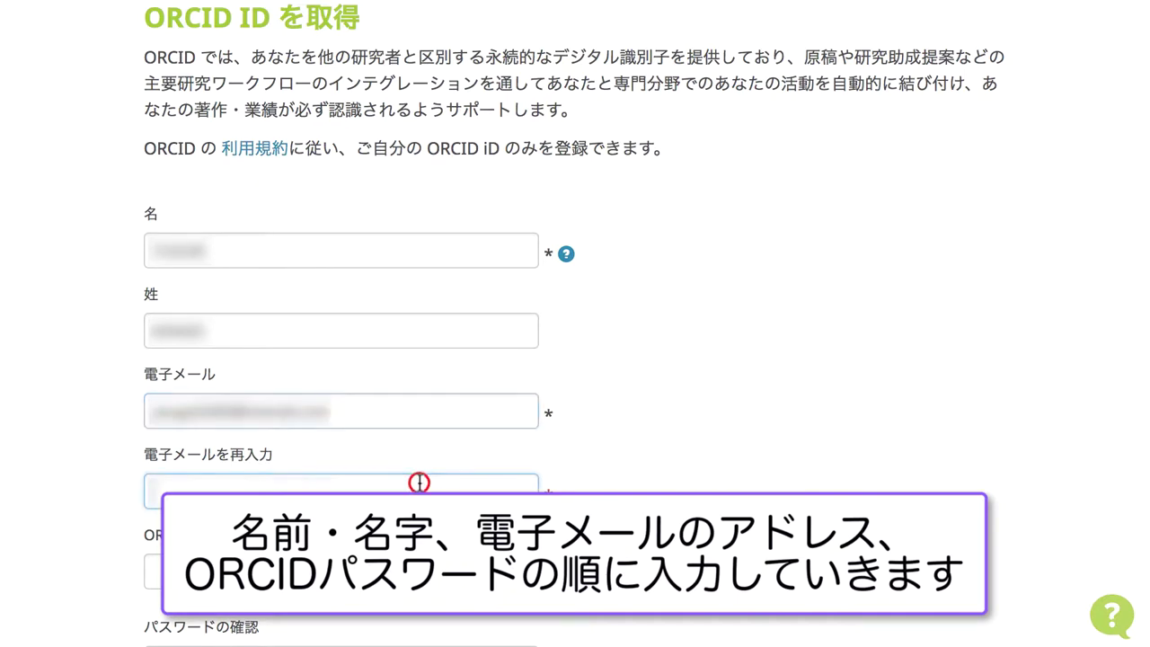
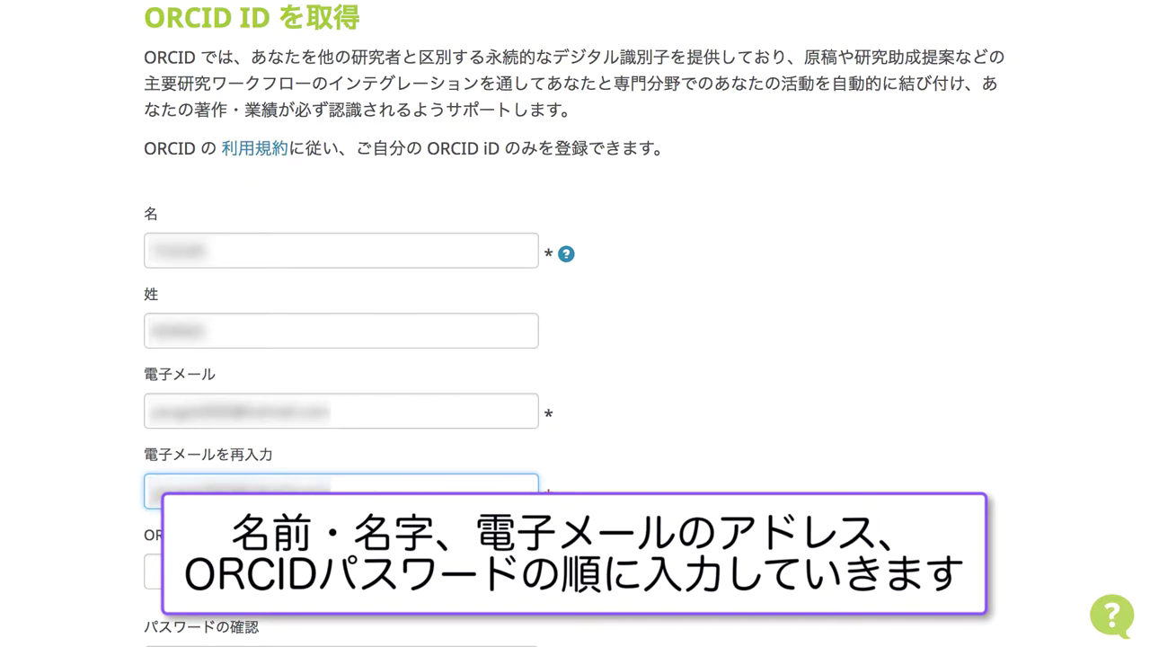
key(Tab)
text(••)
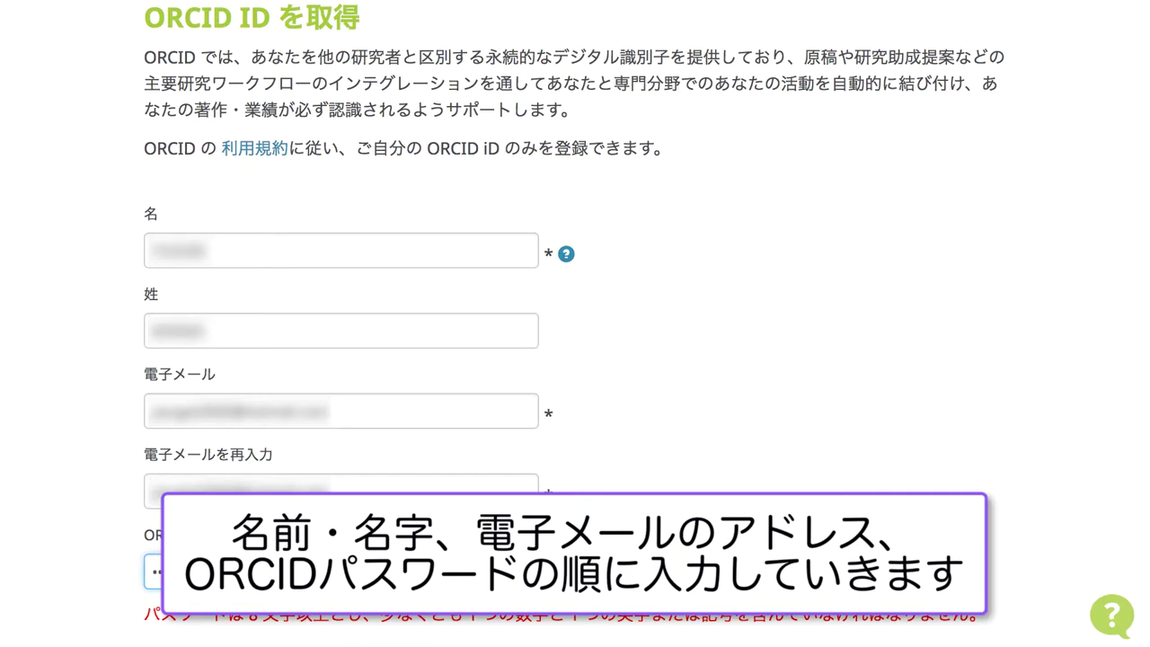
text(•••••••••)
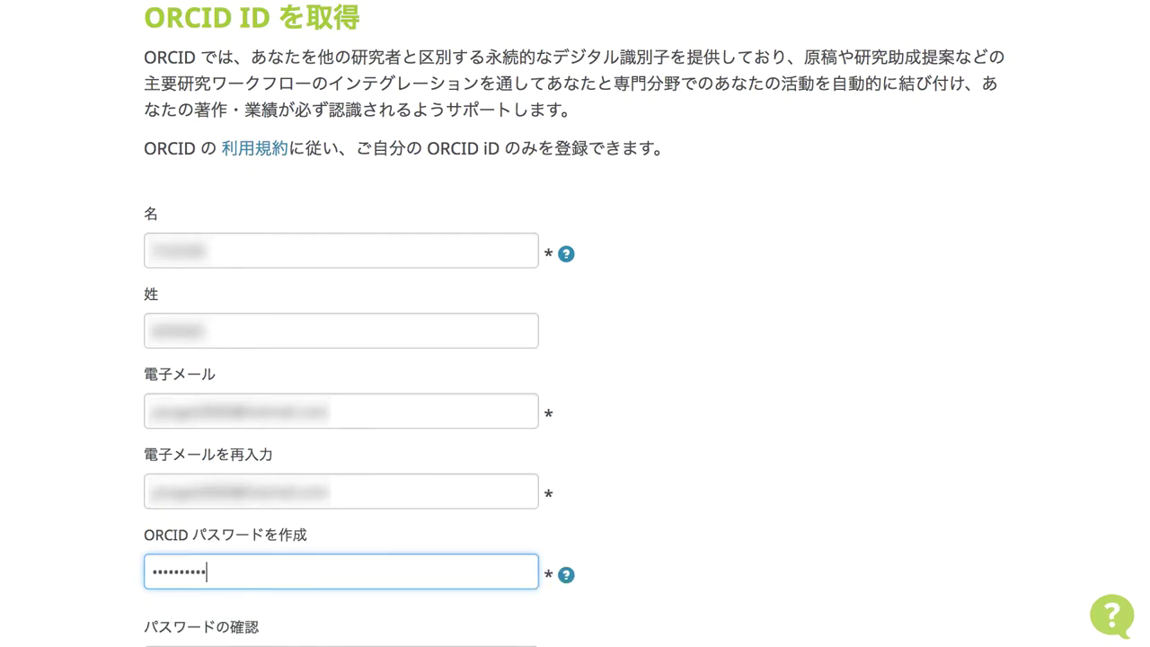
scroll(369, 508, down, 5)
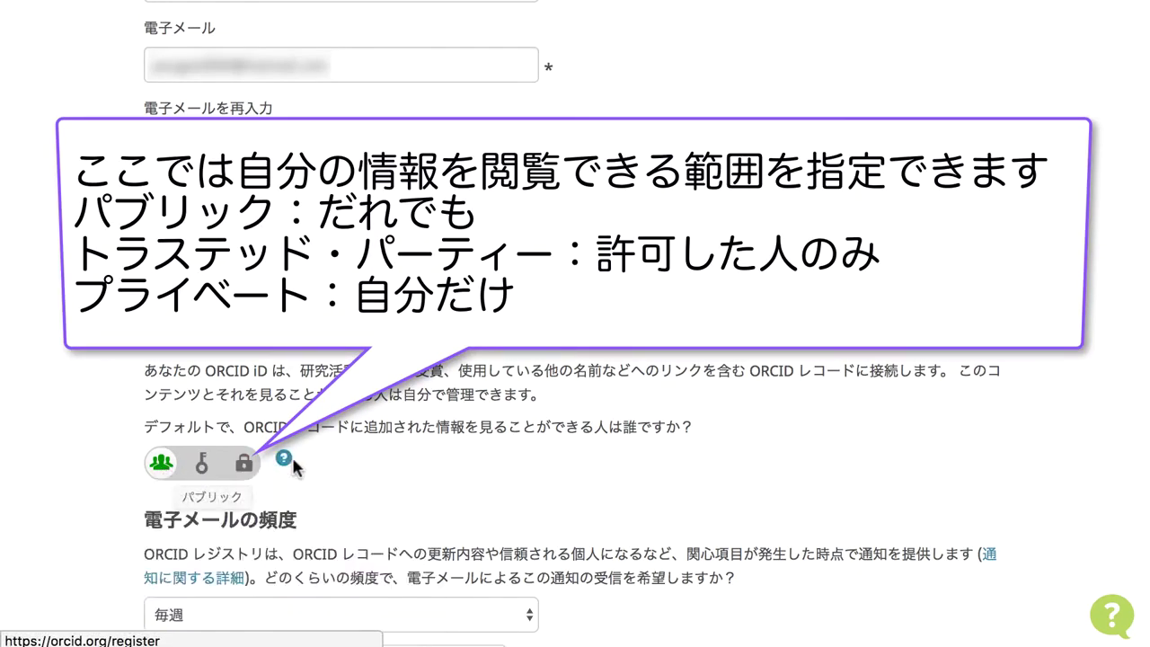
- Keep default visibility public and set notification e-mail frequency to 毎日 (daily)
click(206, 463)
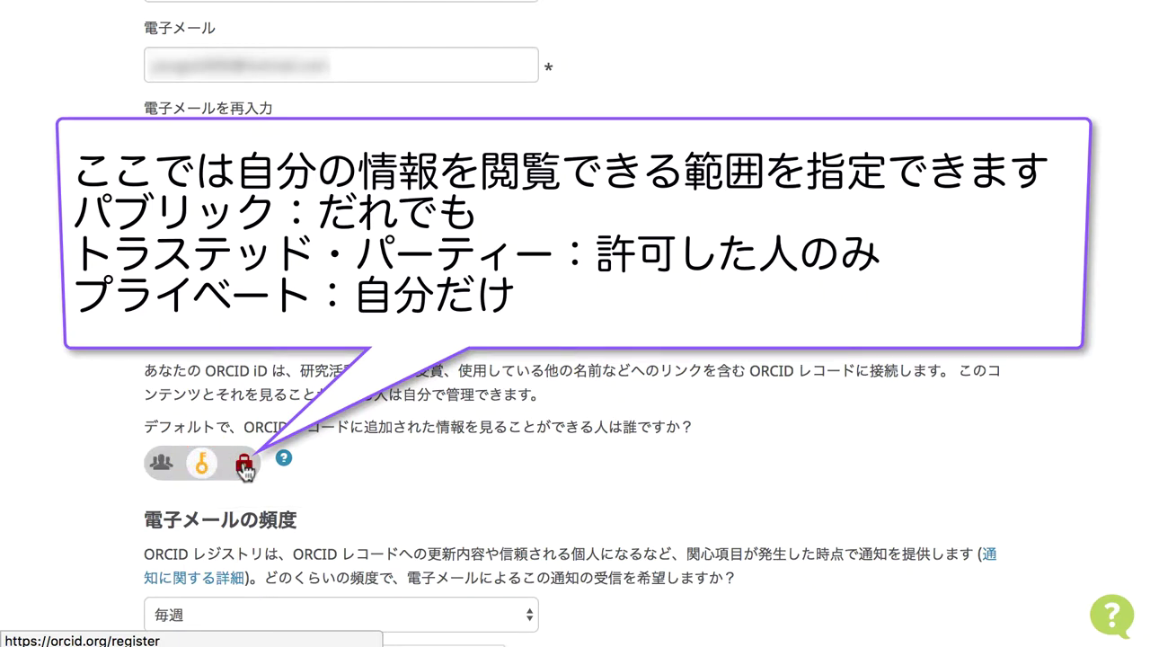
click(243, 466)
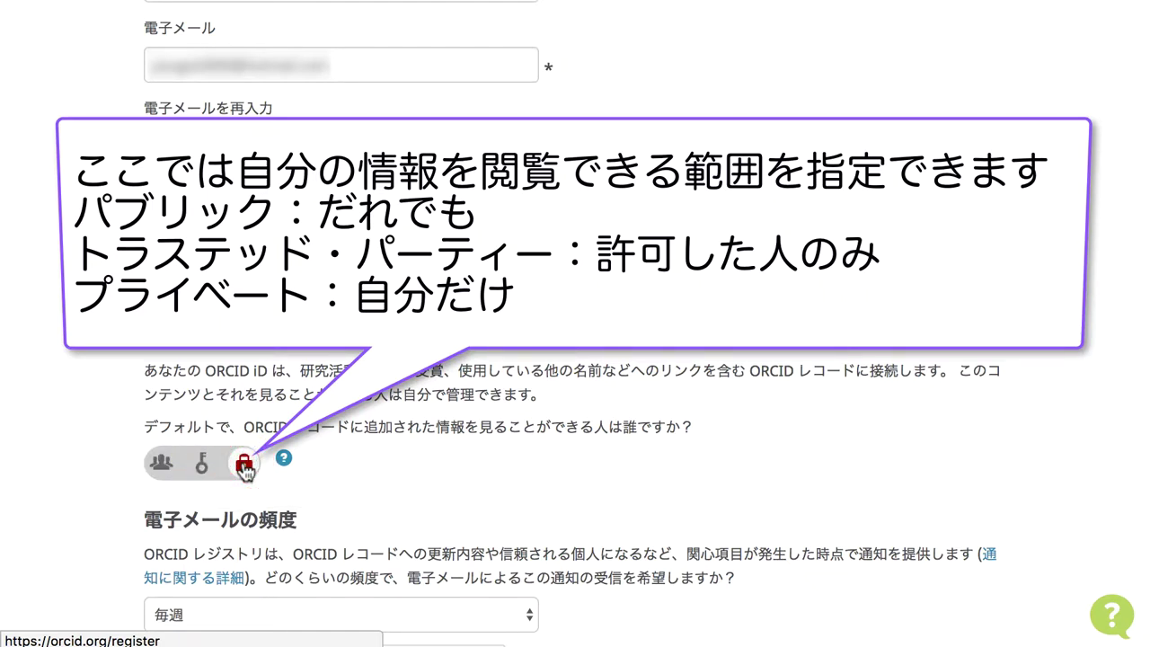
click(164, 463)
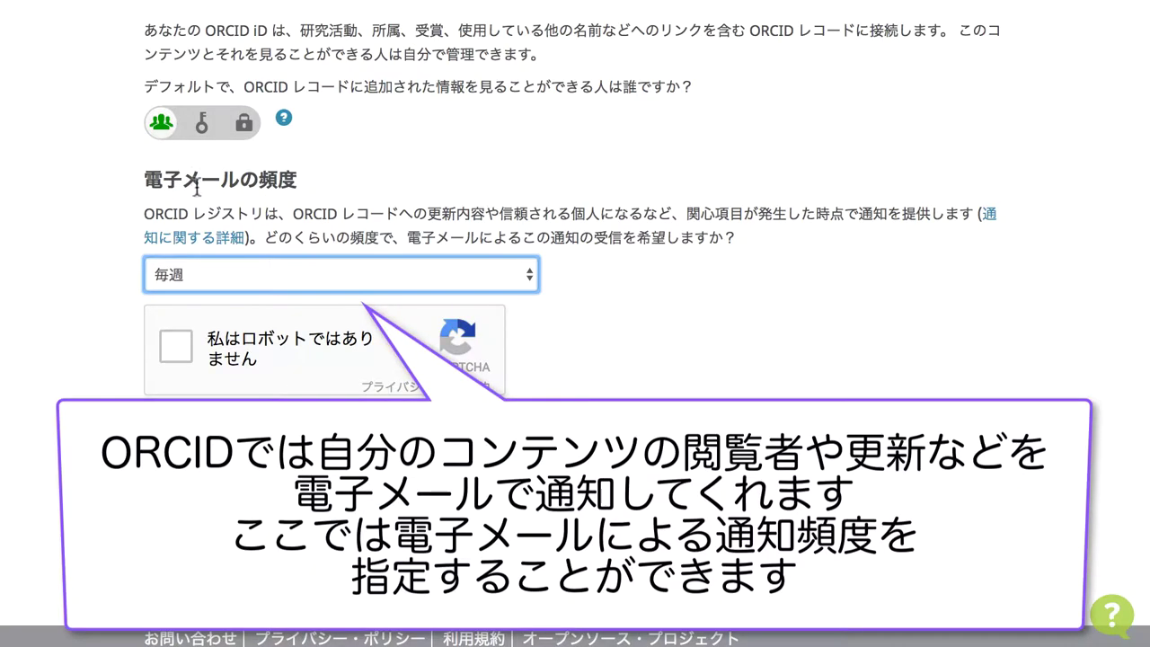
click(261, 281)
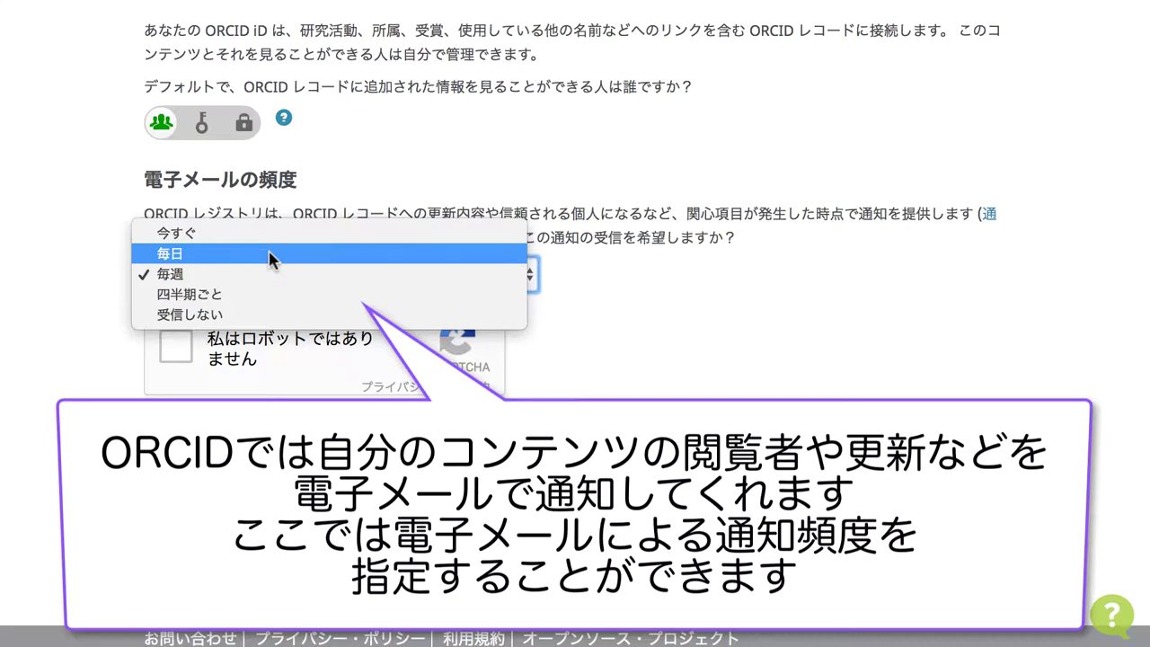
click(269, 254)
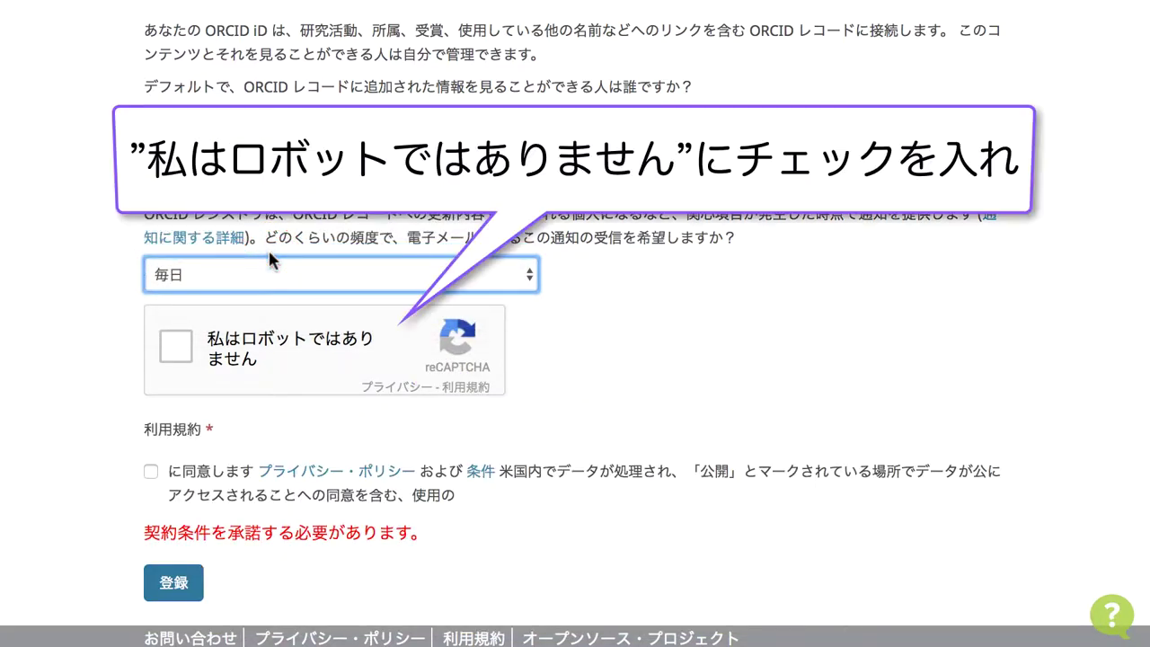
- Pass the reCAPTCHA check, accept the terms of use and submit the registration
click(177, 346)
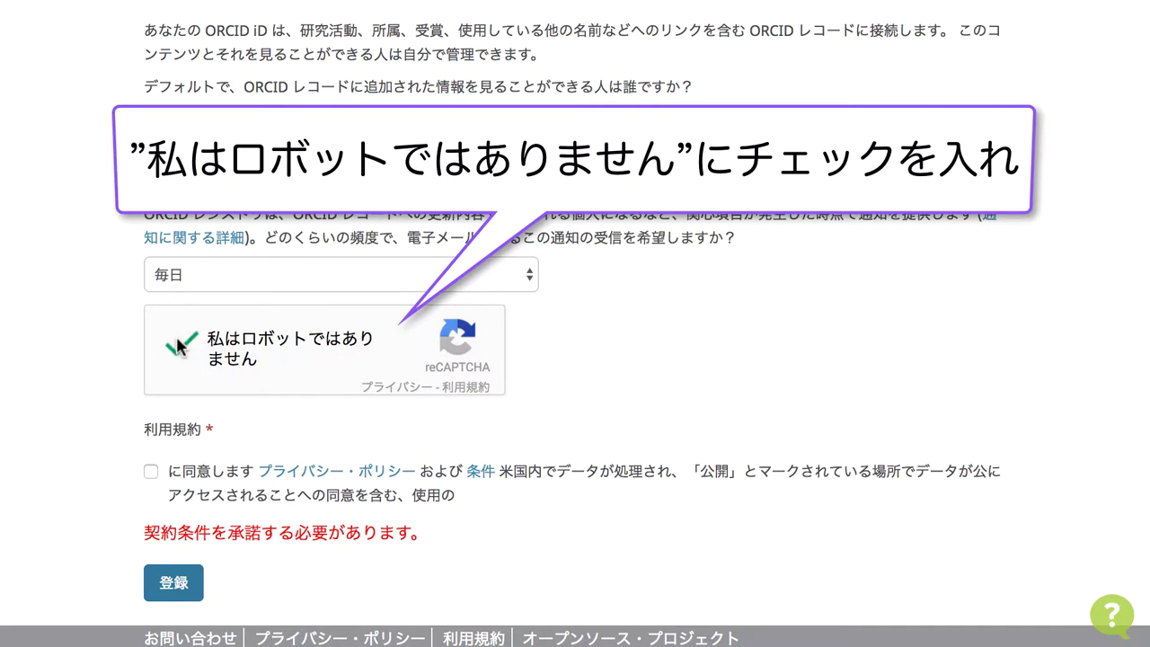
click(150, 471)
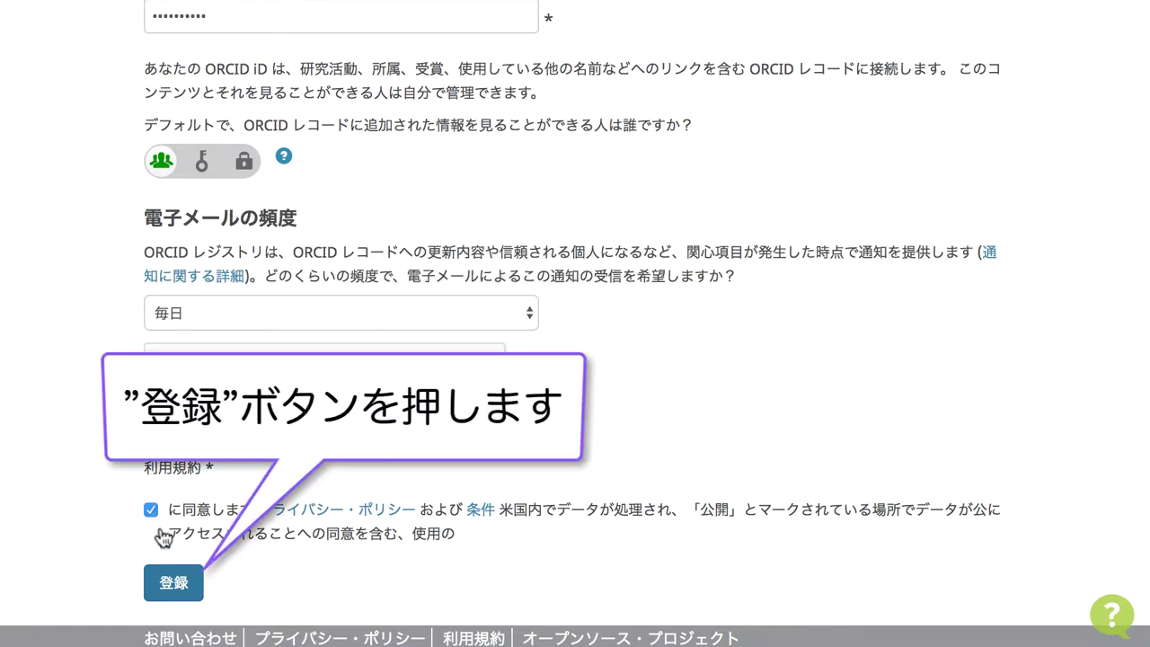
click(171, 581)
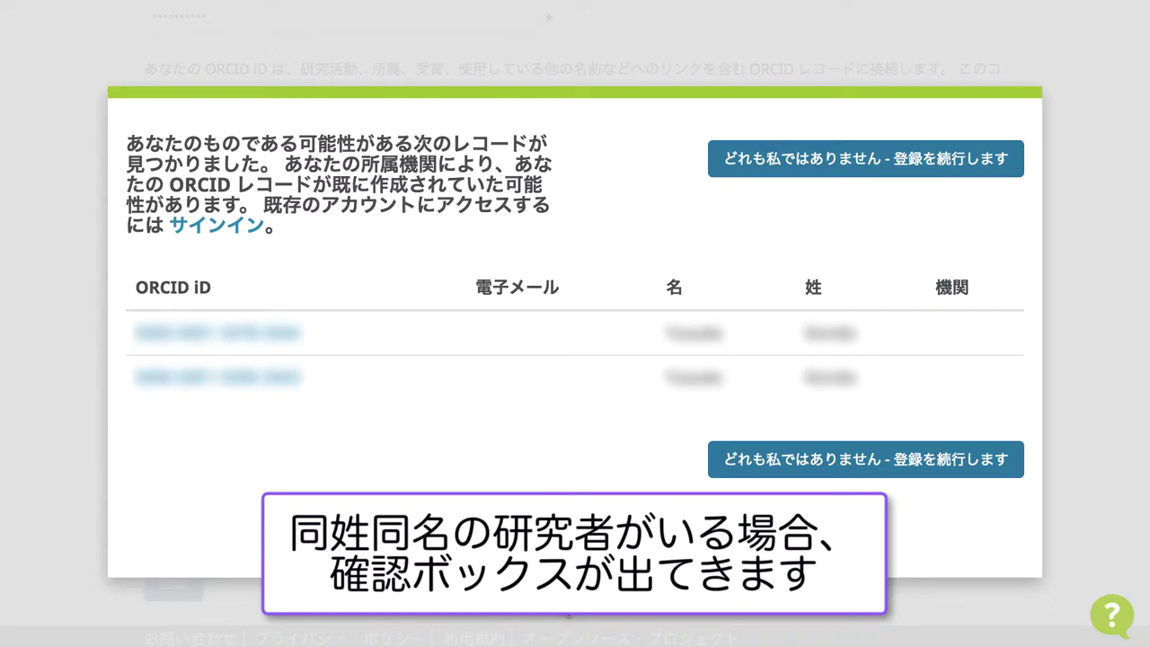
- Choose 'どれも私ではありません - 登録を続行します' to continue despite the matching records
click(821, 460)
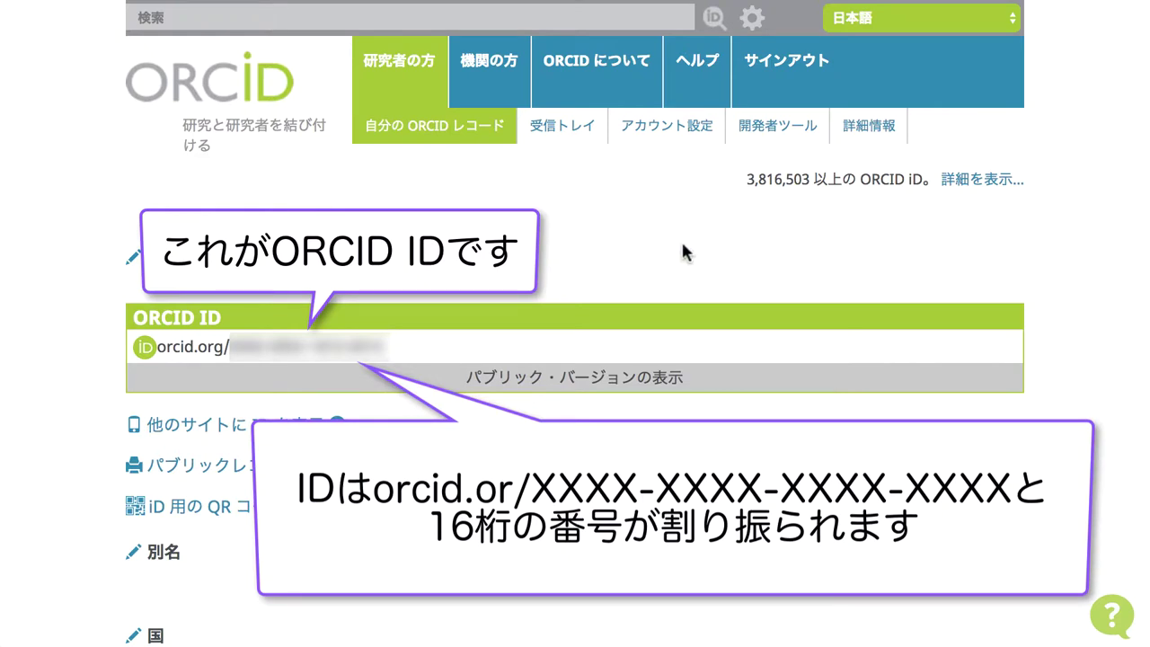
- Scroll the new record page down to the 経歴 section with its 教育 and 雇用 lists
scroll(683, 251, down, 5)
scroll(683, 250, down, 5)
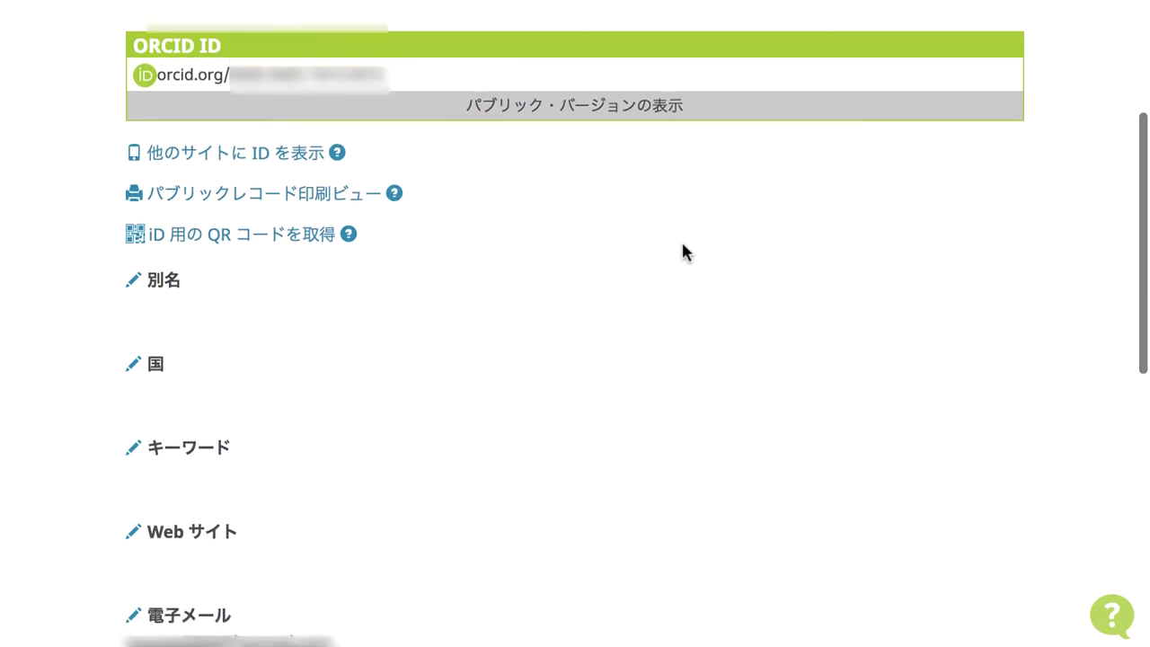
scroll(682, 239, up, 1)
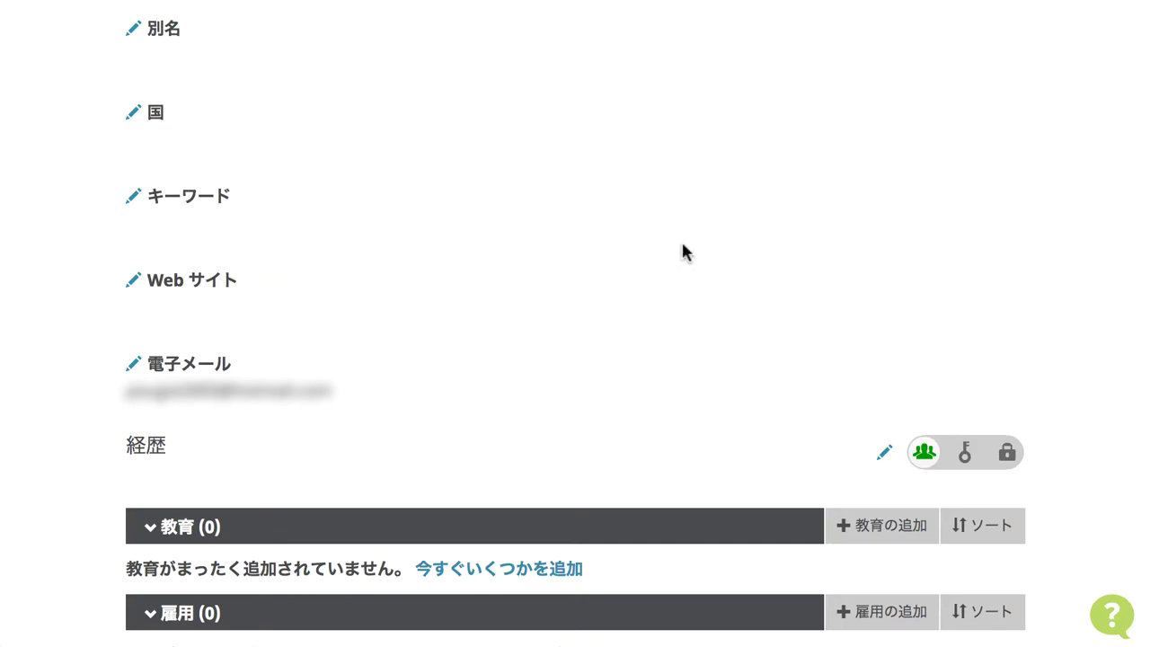
scroll(683, 250, down, 5)
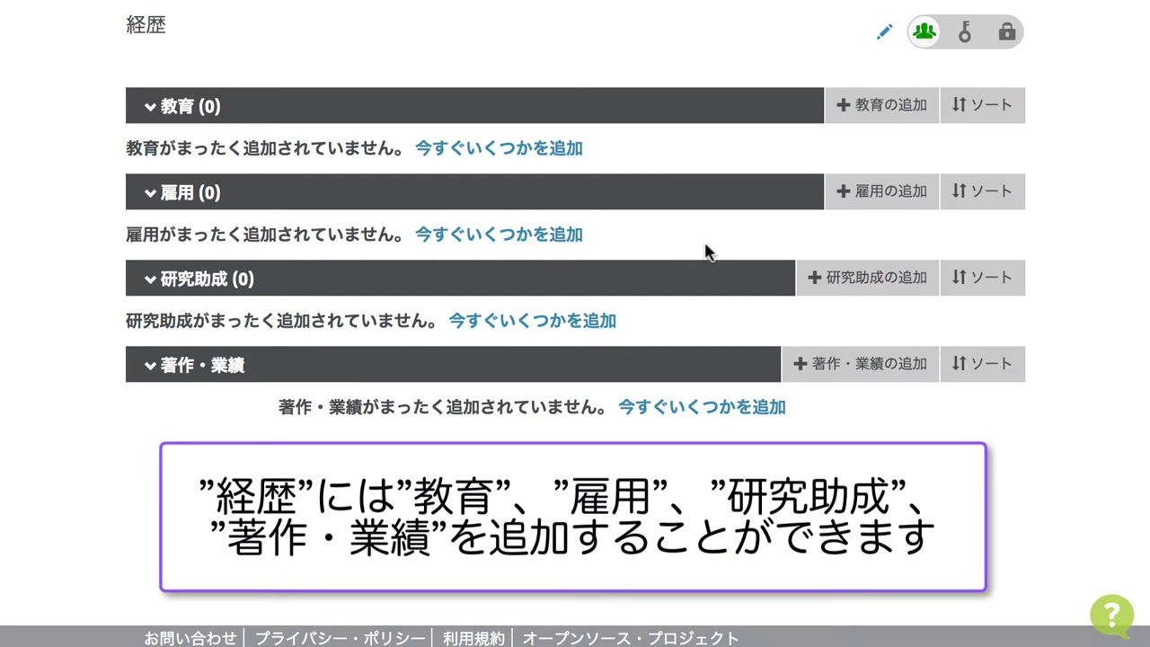
mouse_move(896, 121)
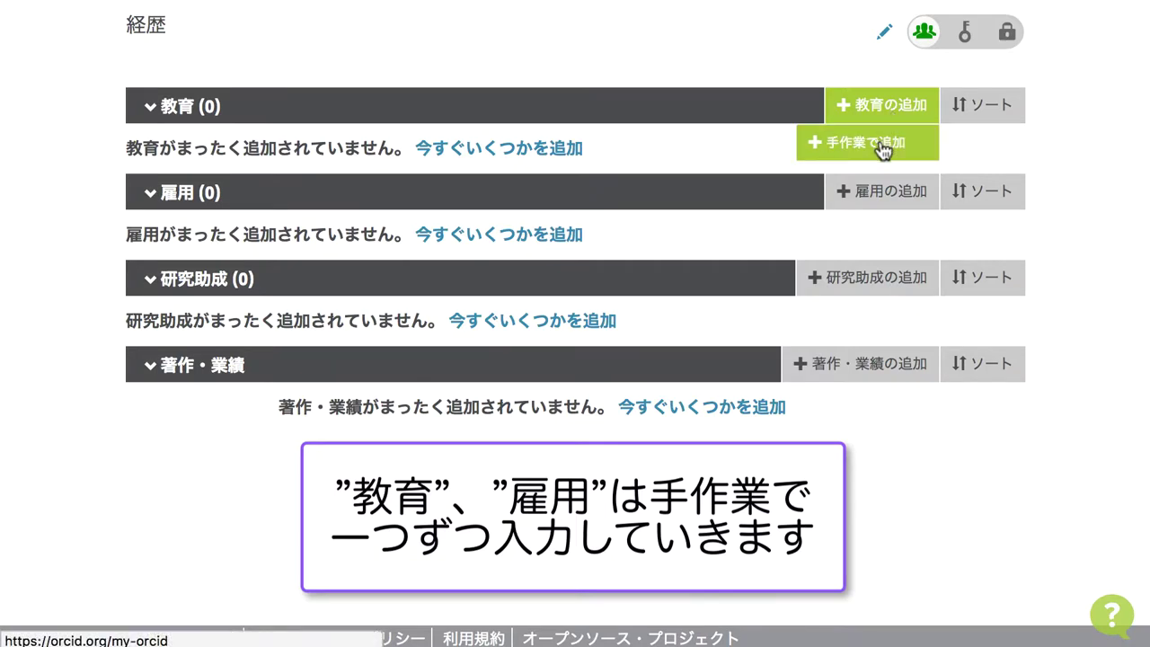
click(882, 149)
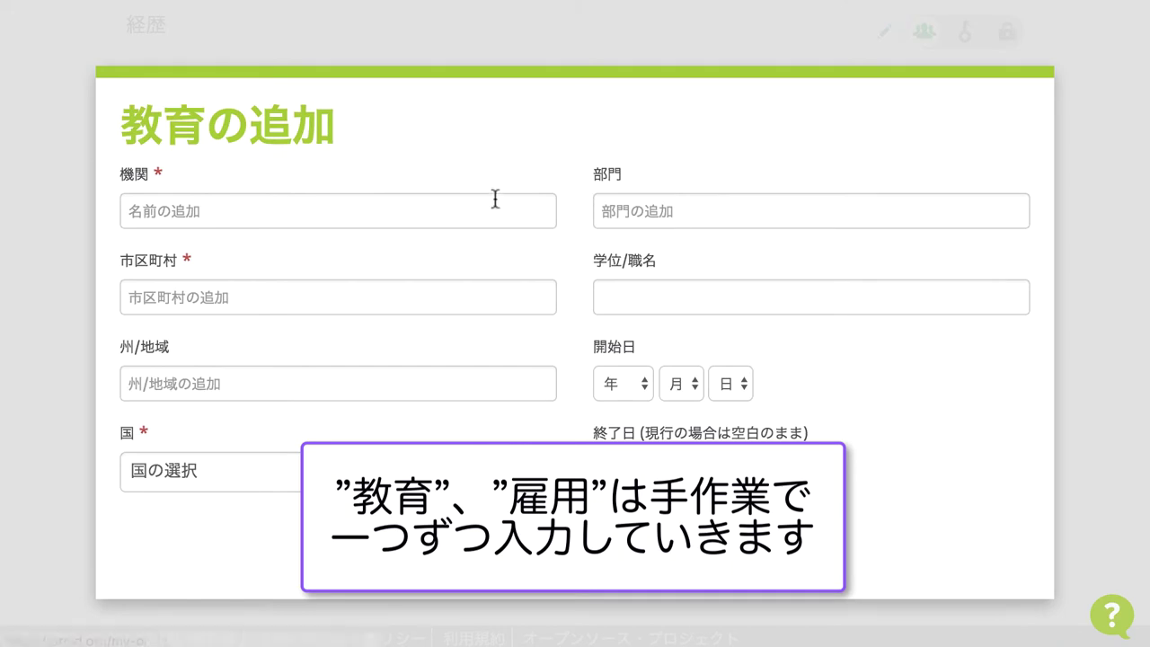
click(489, 201)
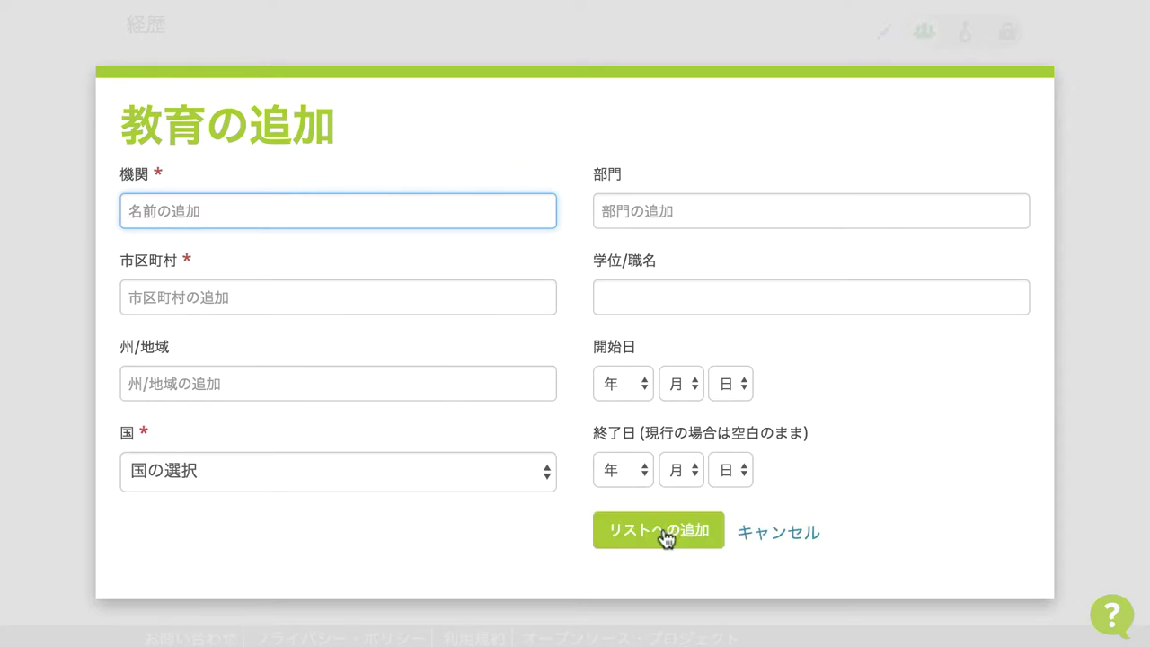
click(801, 534)
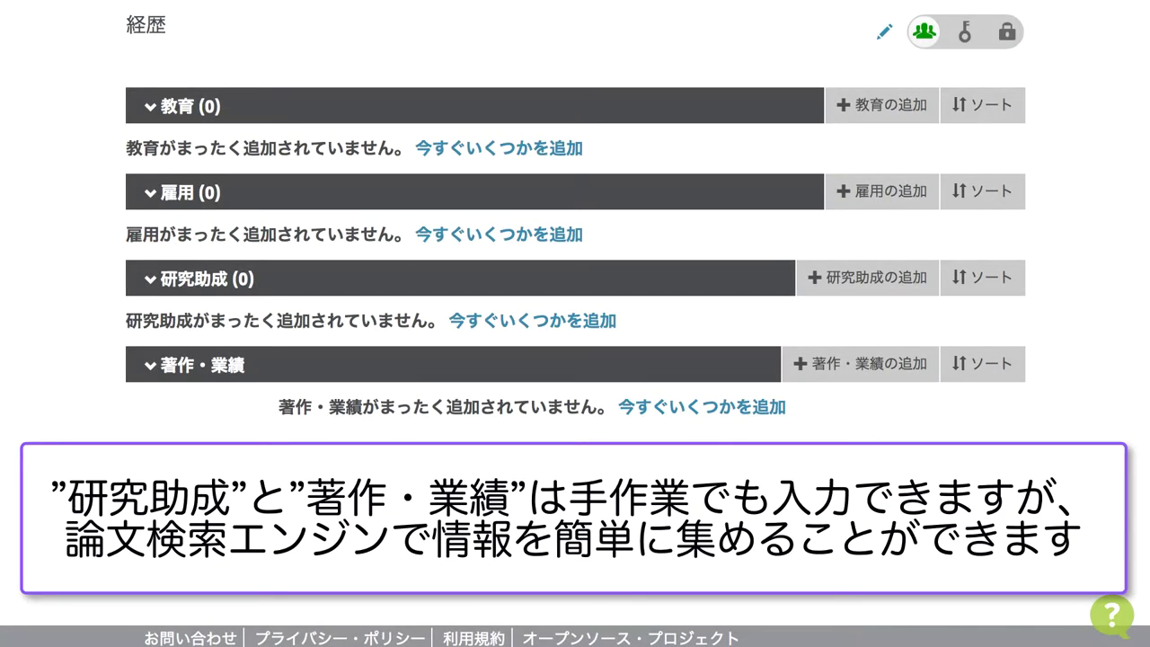
- Open and then dismiss the 研究助成の追加 funding options menu
click(872, 290)
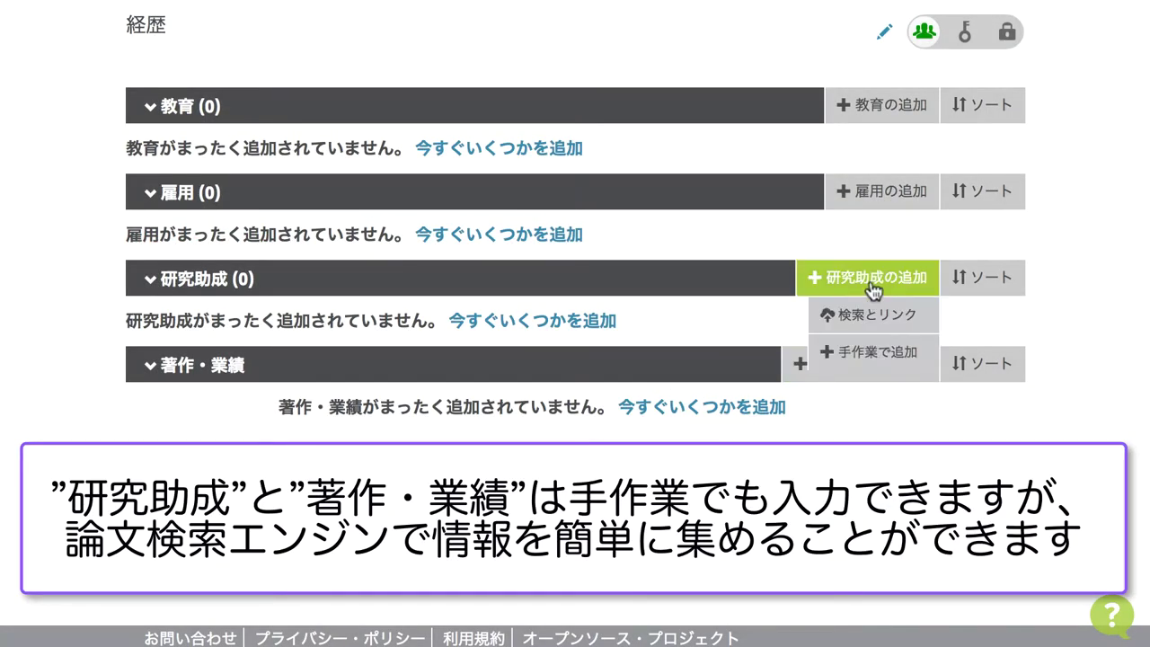
click(870, 290)
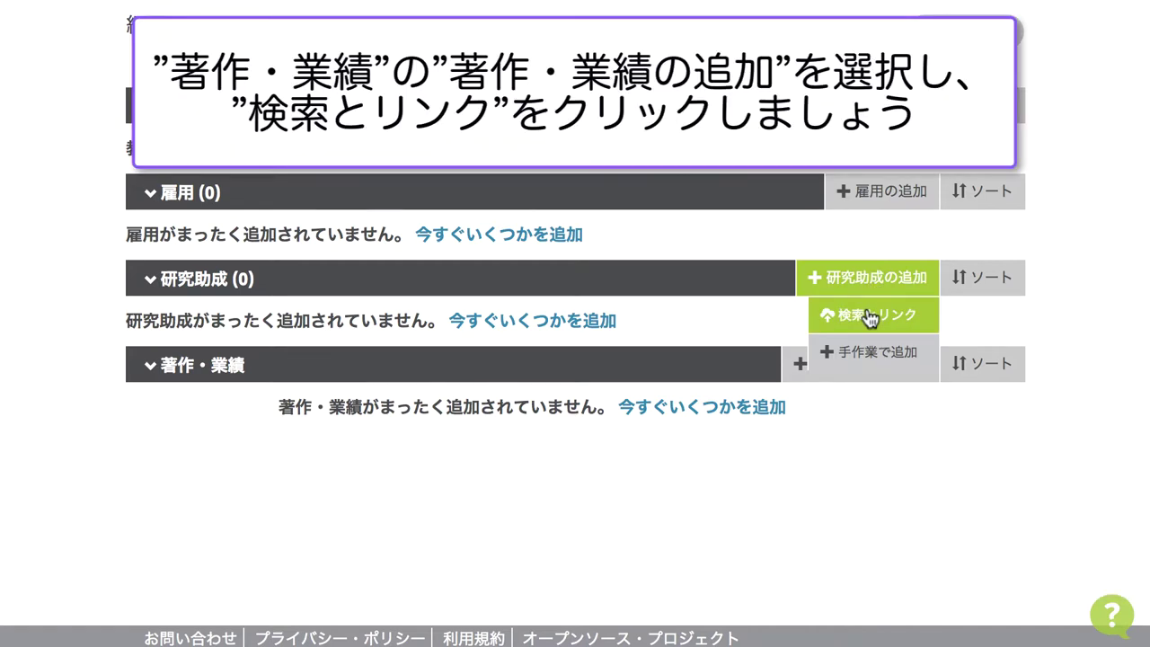
click(845, 373)
click(874, 403)
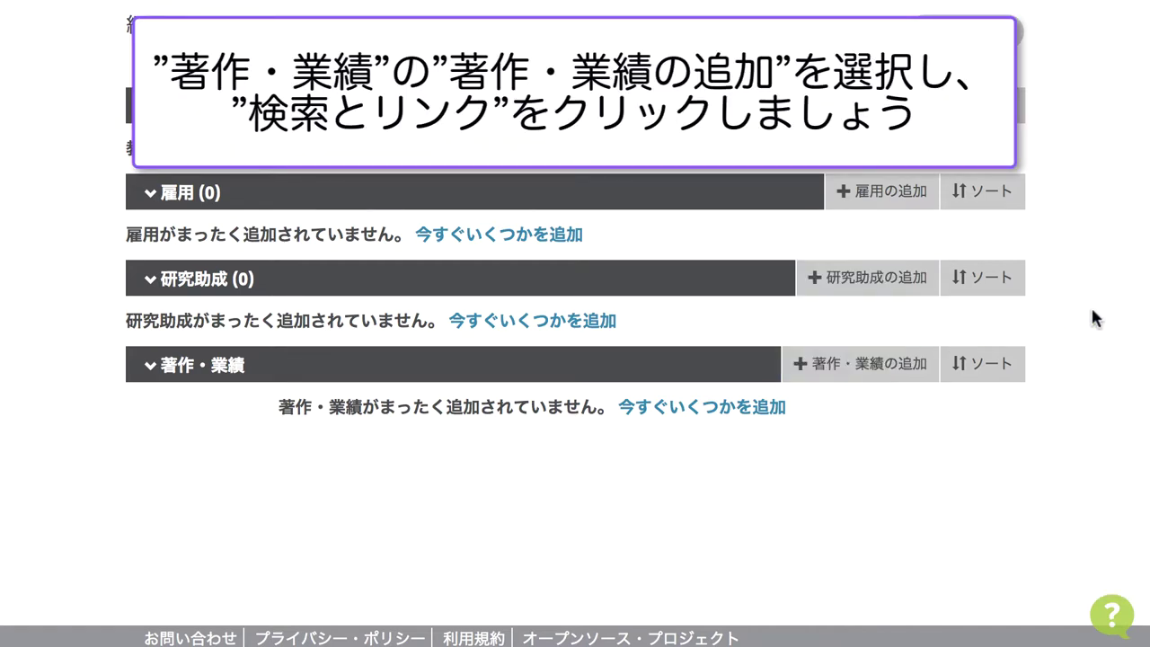
- Open 著作・業績の追加 > 検索とリンク and browse the available link wizards
click(876, 367)
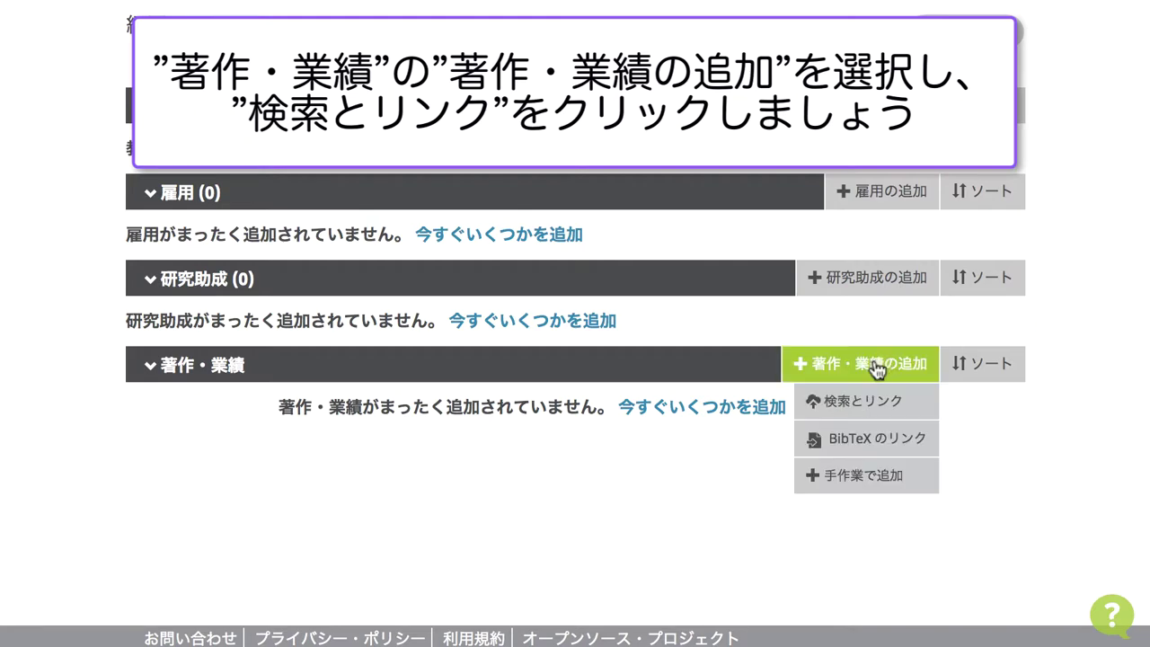
click(866, 402)
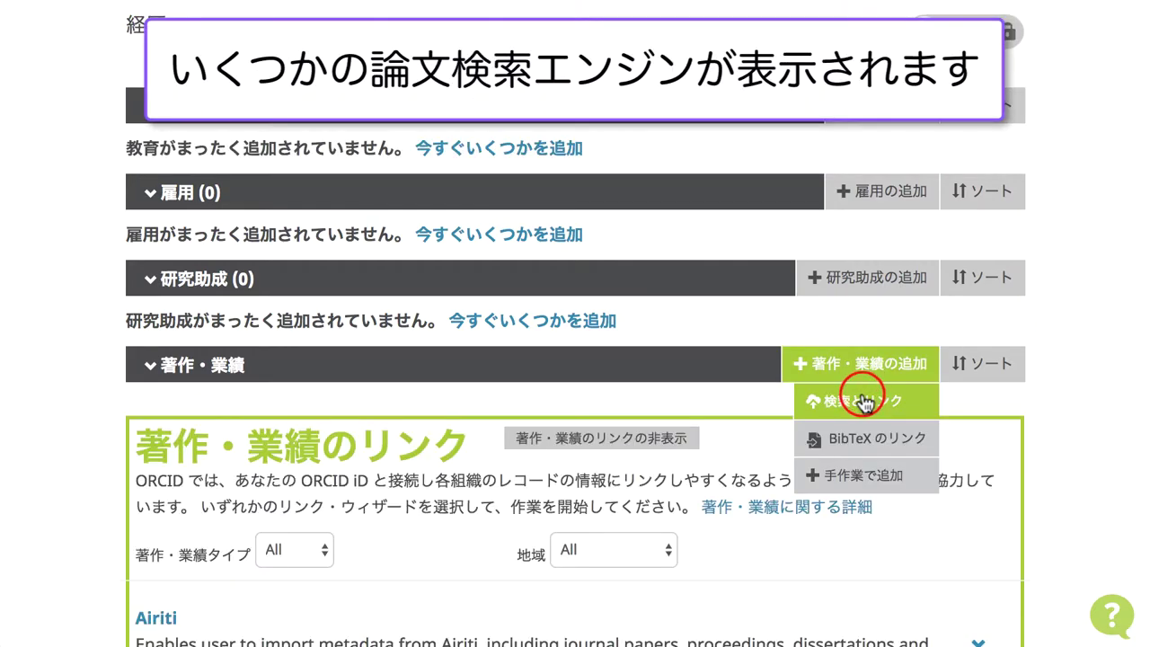
scroll(735, 472, down, 5)
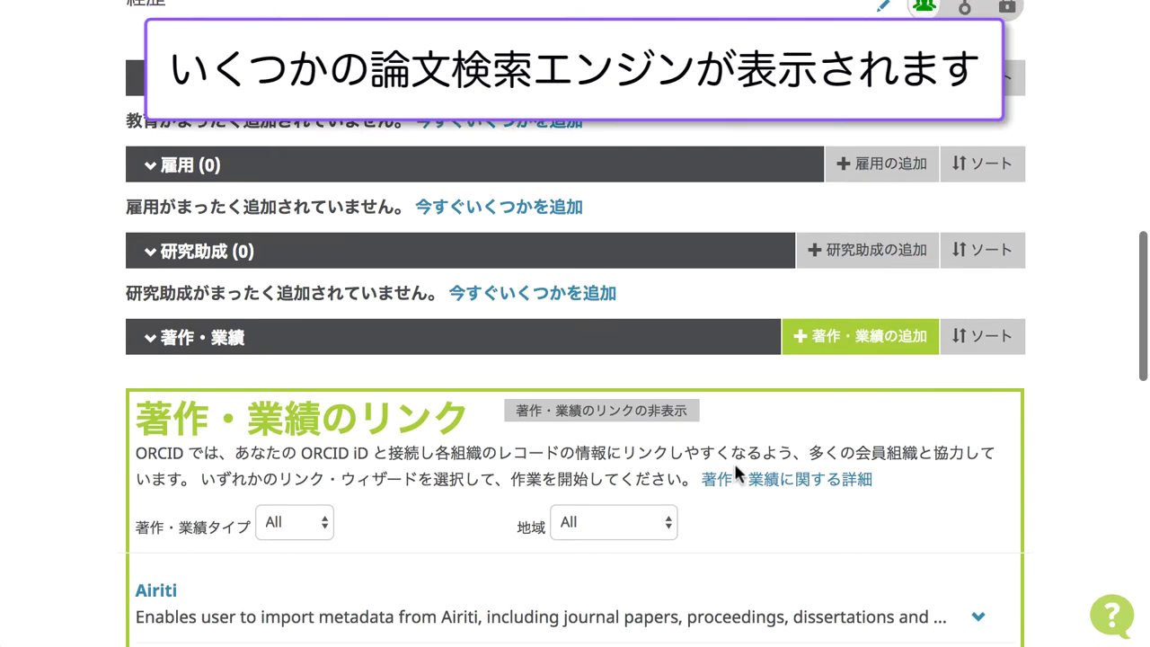
scroll(734, 466, down, 3)
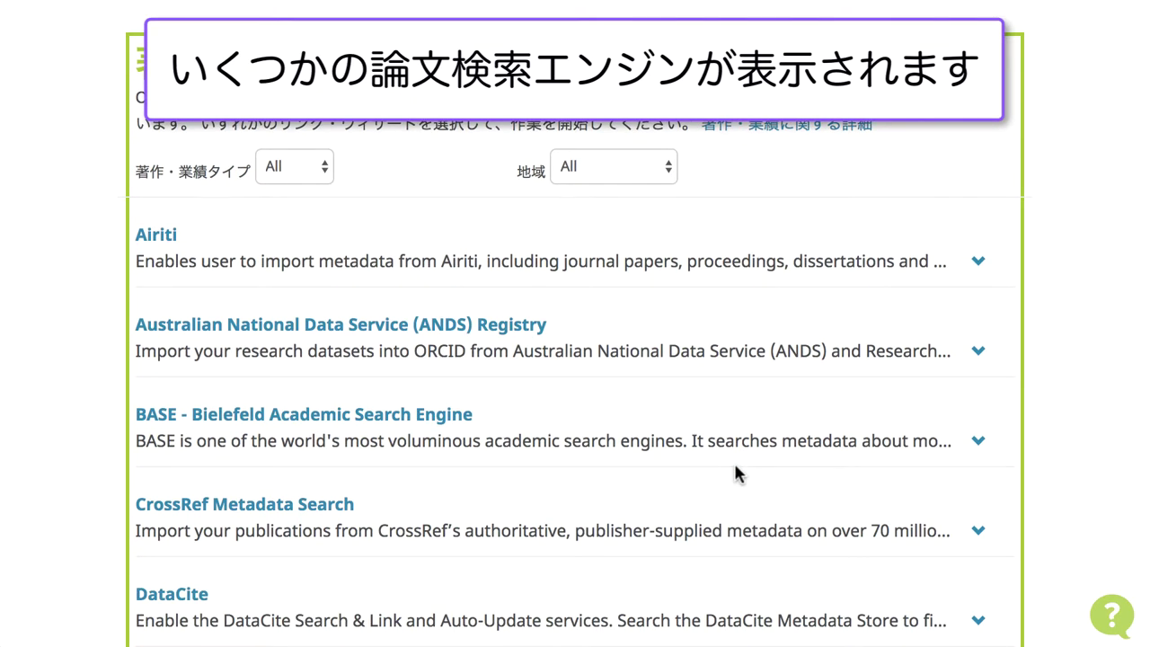
scroll(735, 472, down, 2)
scroll(736, 473, down, 15)
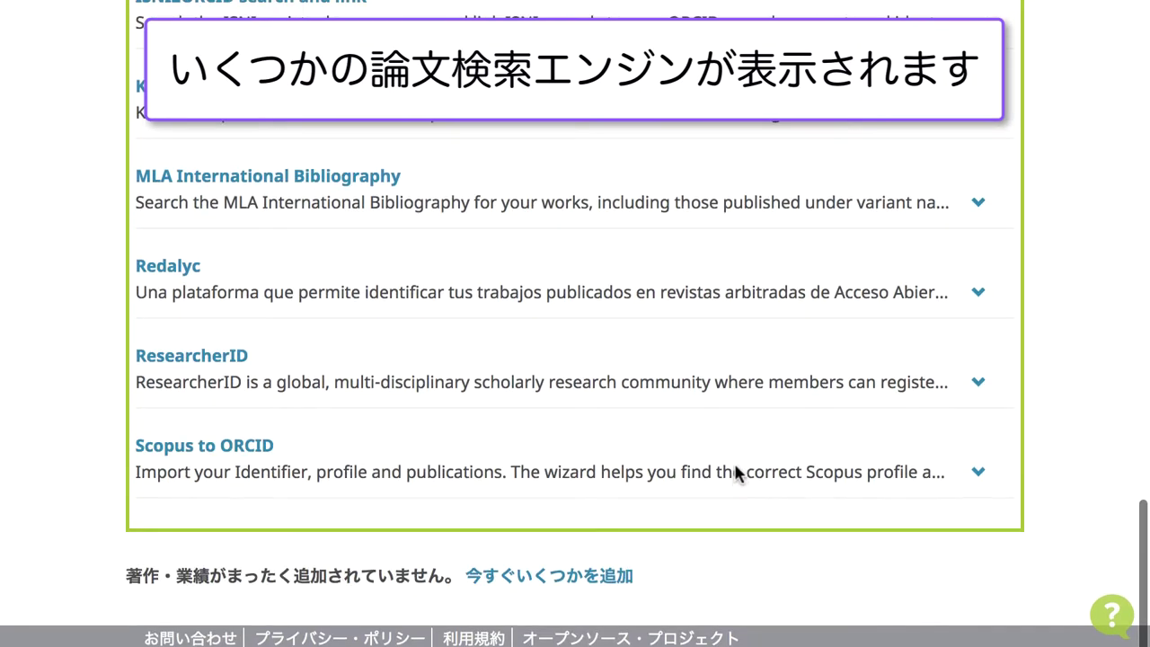
scroll(735, 473, up, 10)
scroll(735, 473, up, 6)
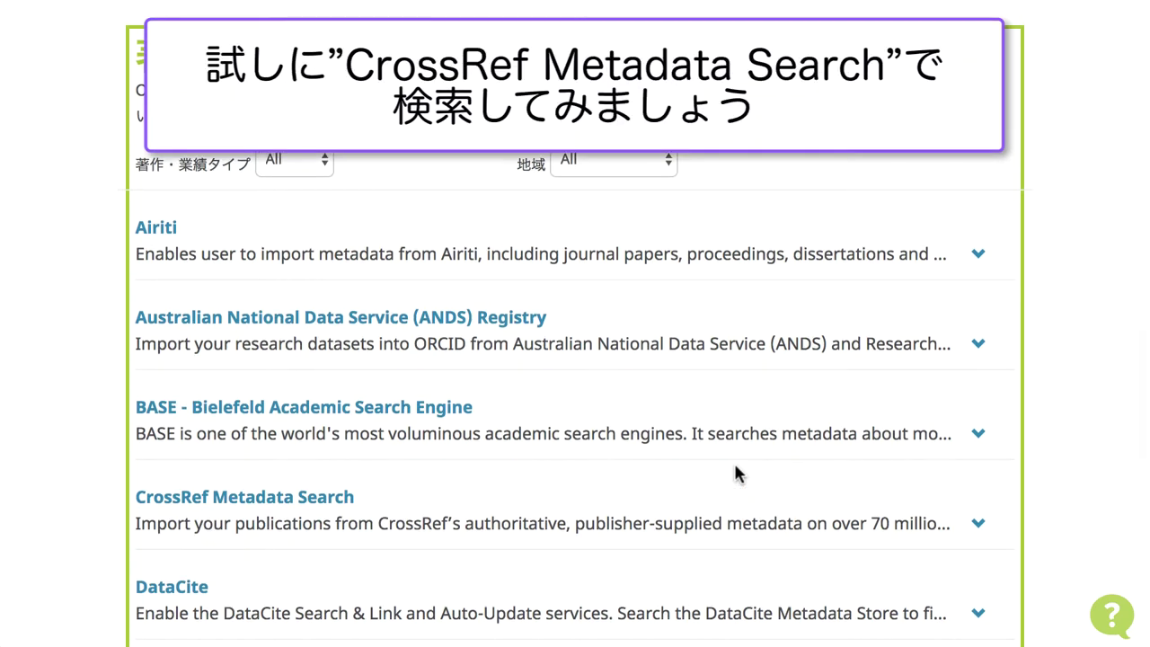
scroll(342, 203, down, 2)
scroll(341, 199, down, 2)
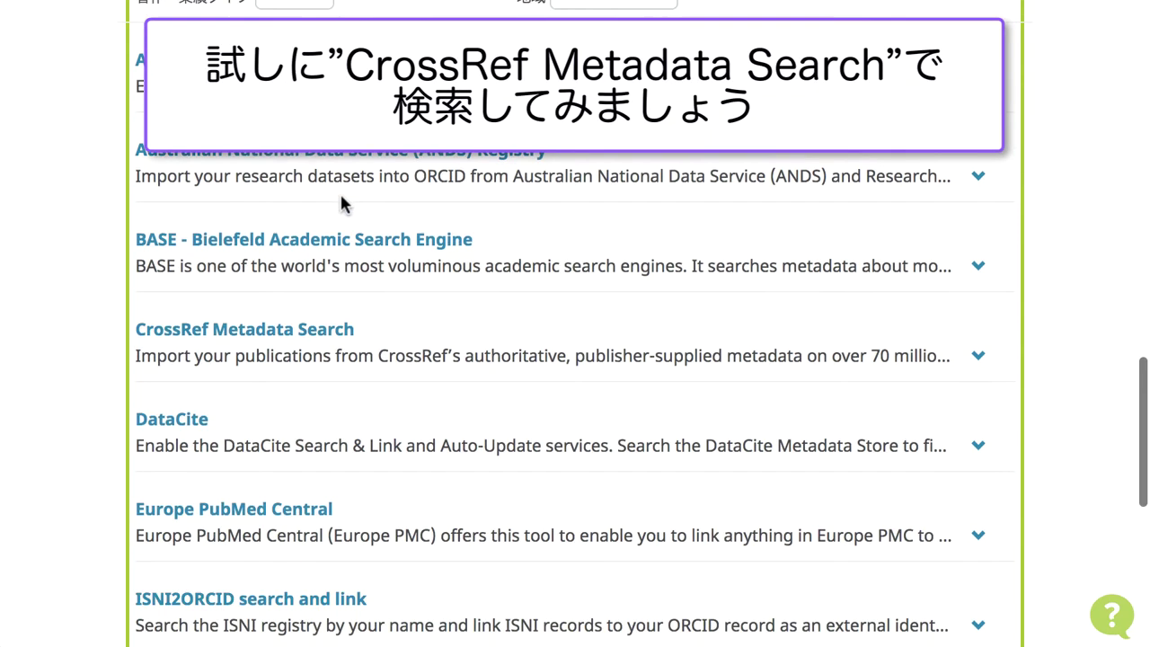
scroll(342, 200, down, 1)
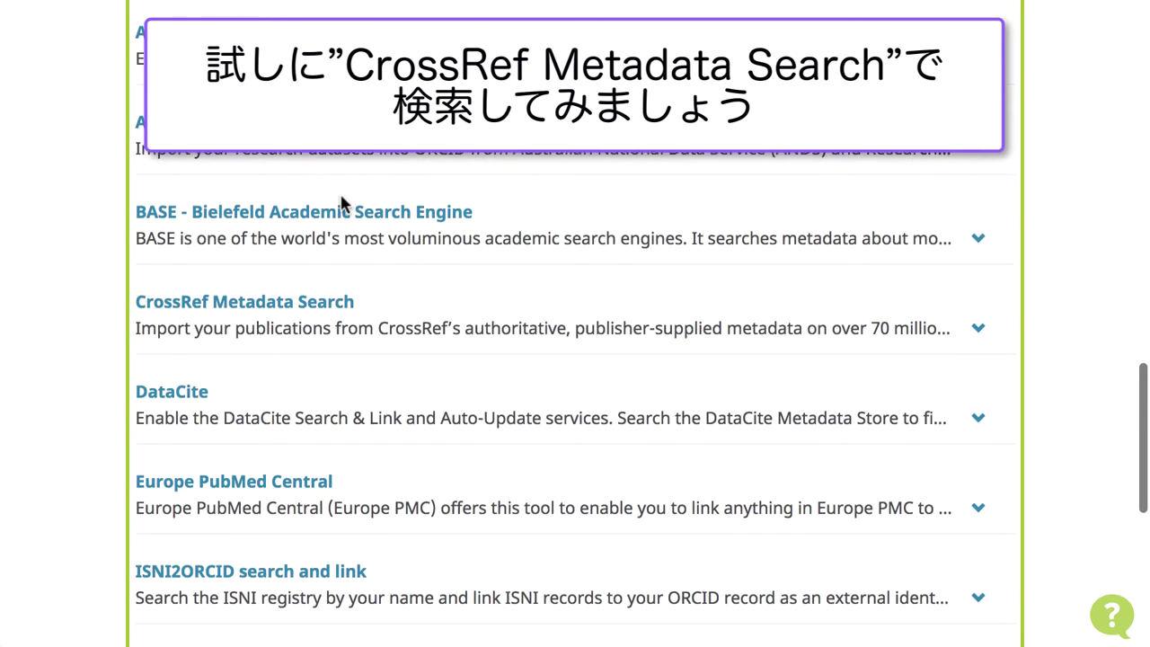
- Choose CrossRef Metadata Search and grant it record access with 承認
click(314, 291)
scroll(316, 289, down, 1)
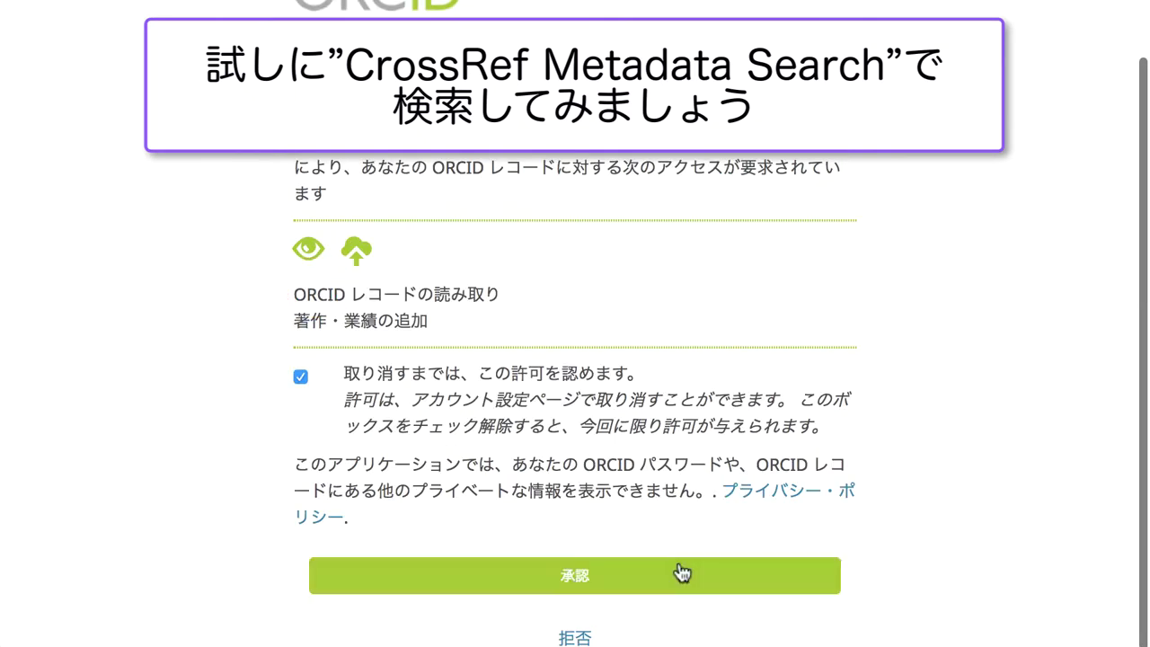
click(616, 584)
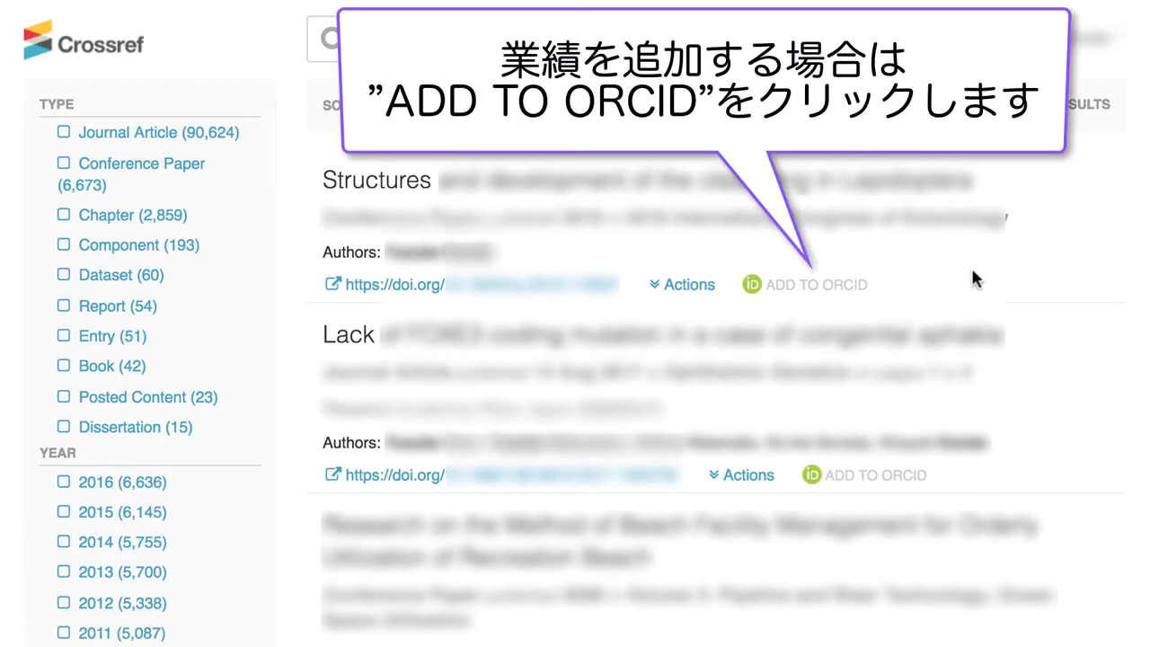
- Add the first Crossref result to ORCID, confirming Yes in the Add work popup
click(858, 286)
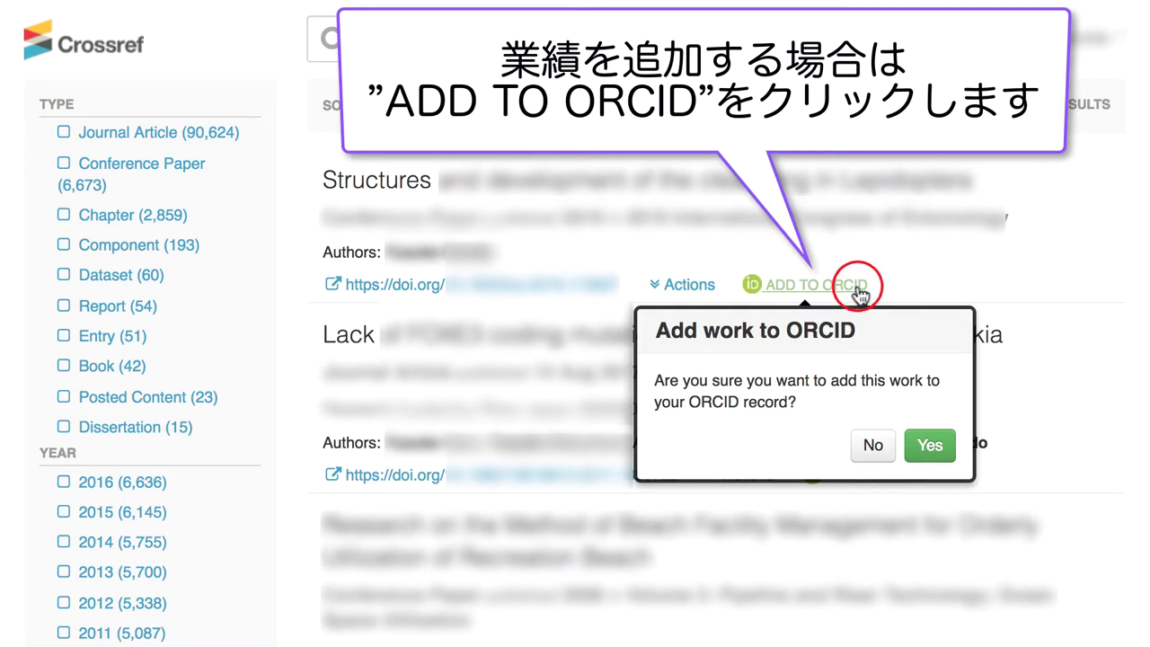
click(928, 450)
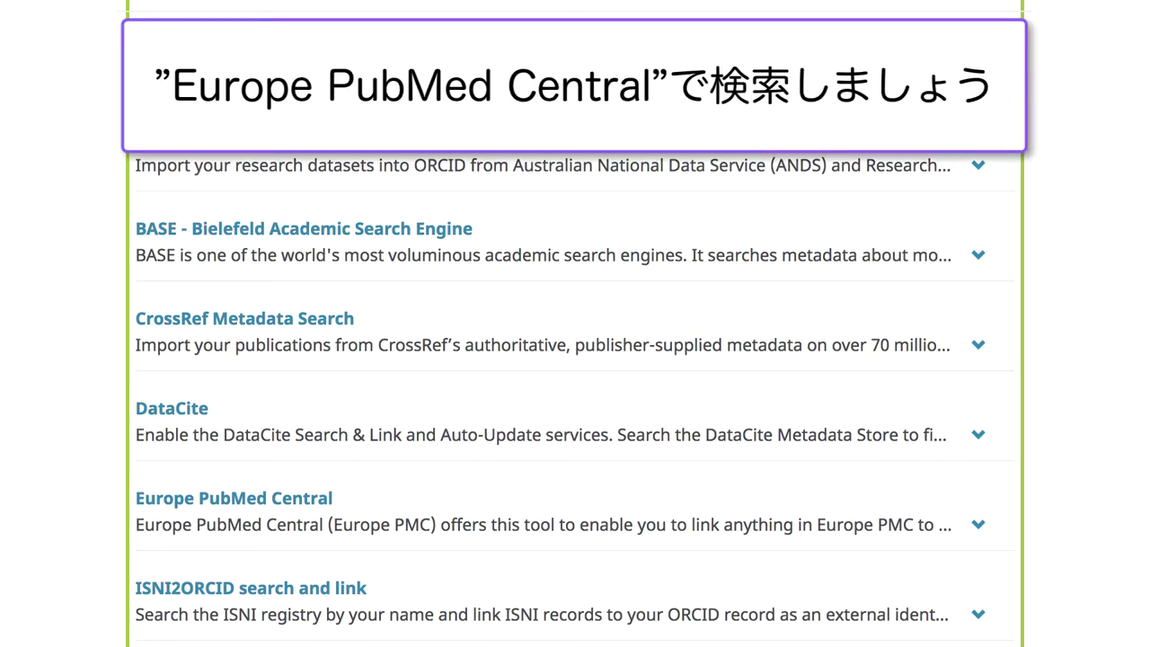
- Launch the Europe PubMed Central search-and-link tool and browse its matching publications
click(306, 500)
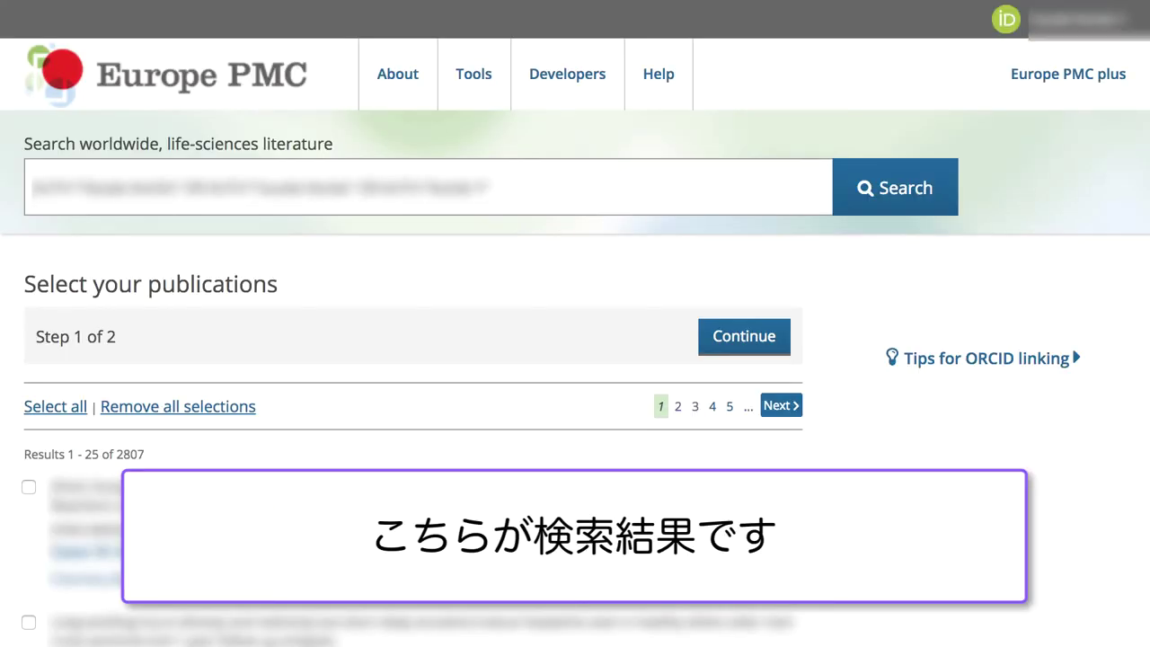
scroll(575, 323, down, 5)
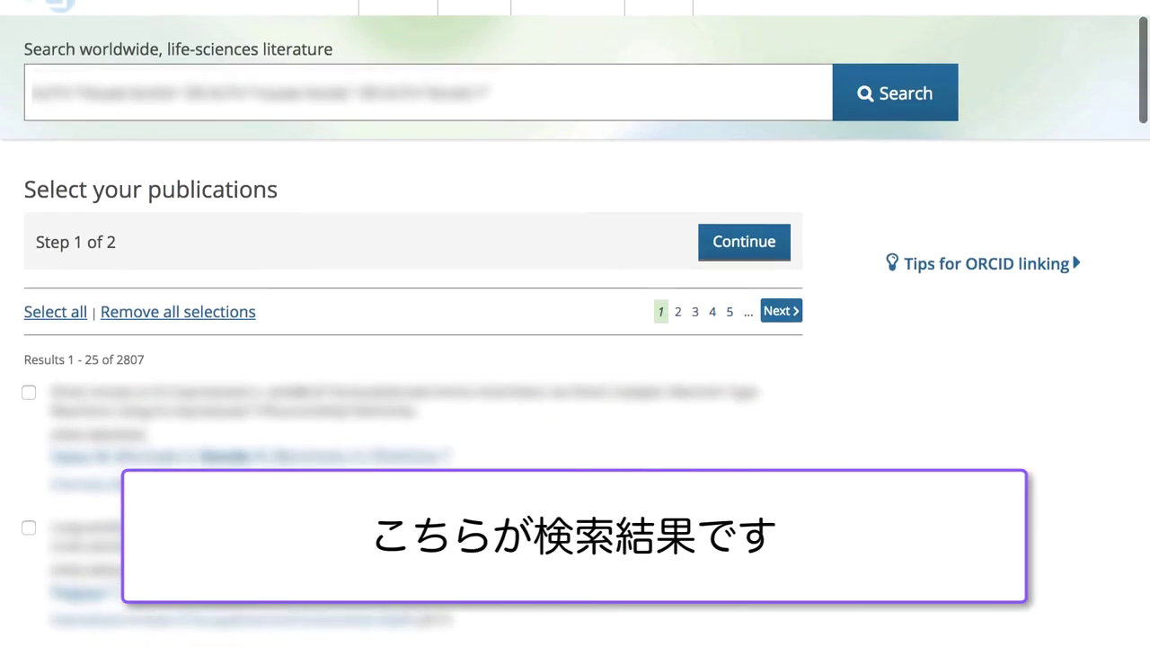
scroll(410, 323, down, 4)
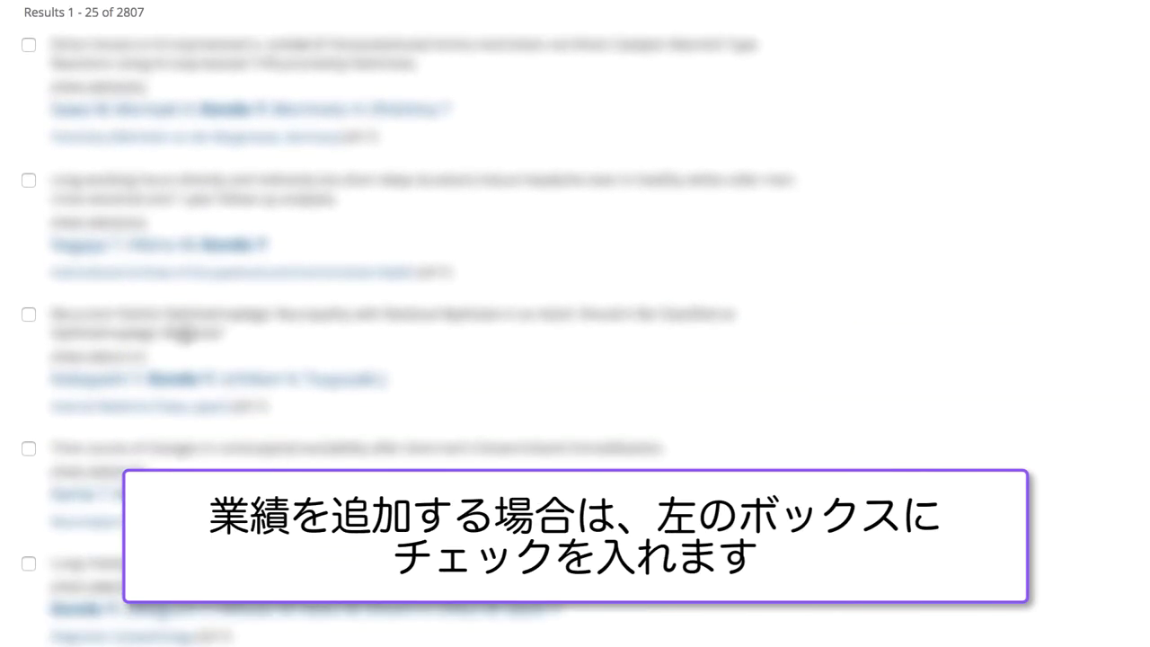
- Select the first three Europe PMC results and continue to reviewing them
click(30, 45)
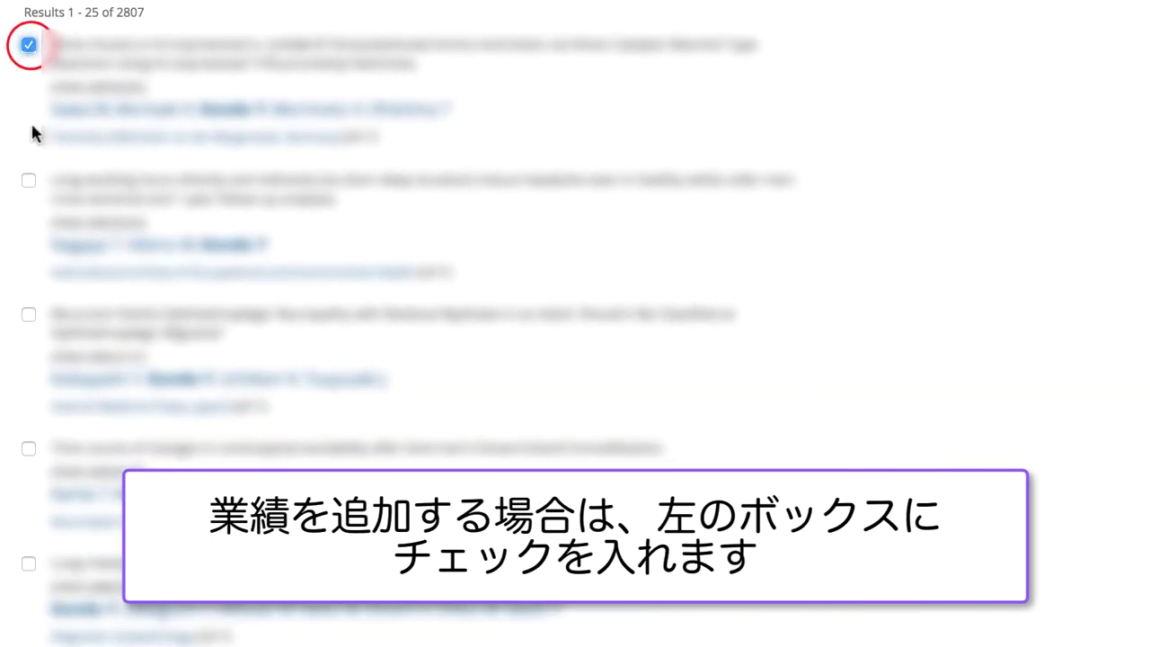
click(28, 182)
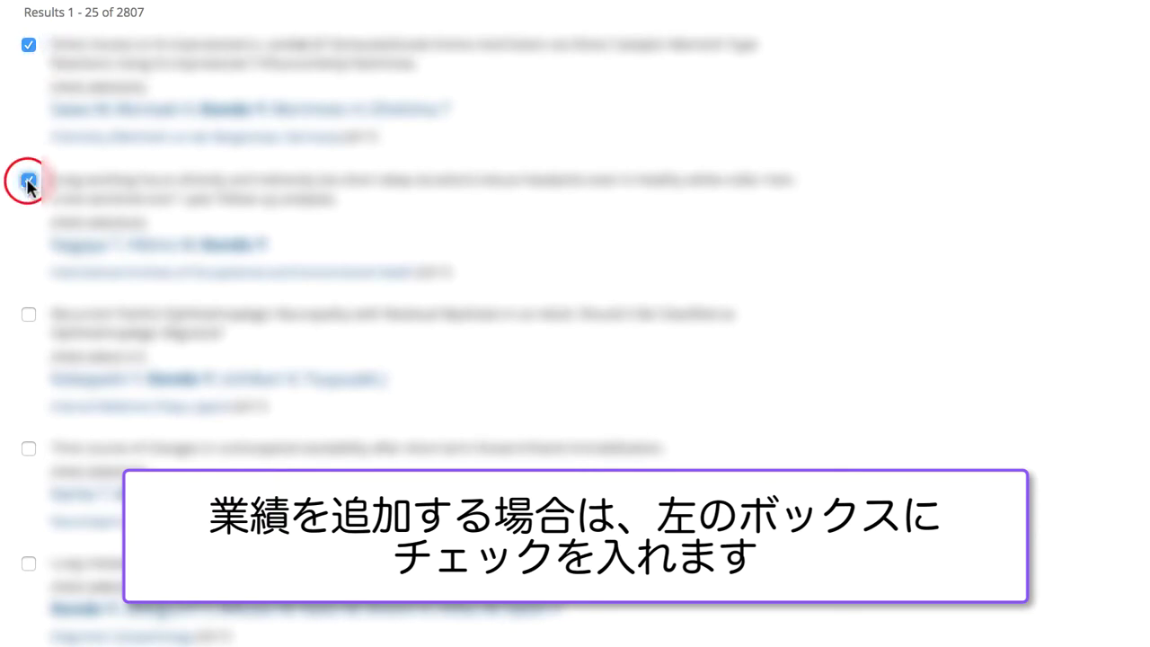
click(26, 311)
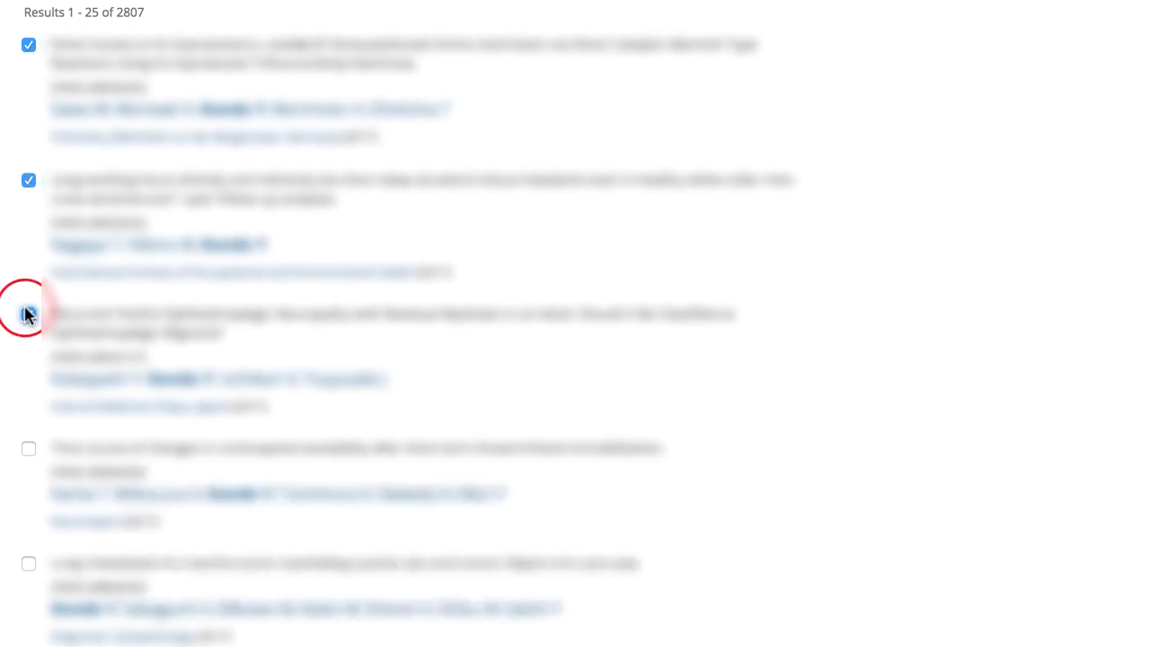
scroll(27, 315, up, 1)
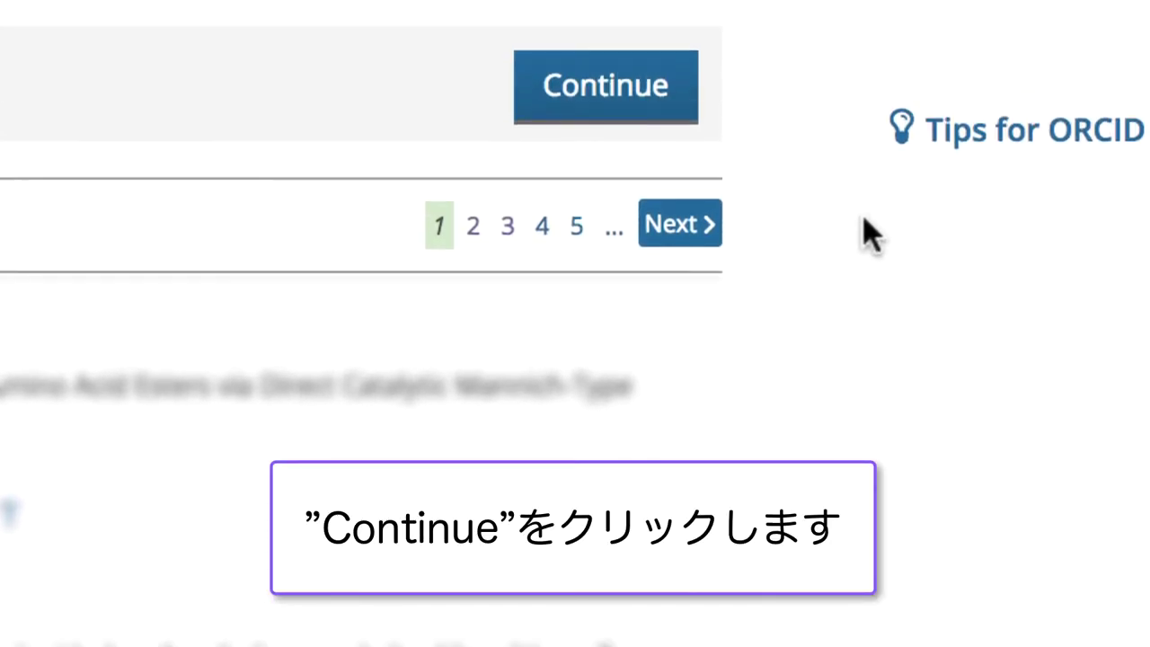
click(659, 100)
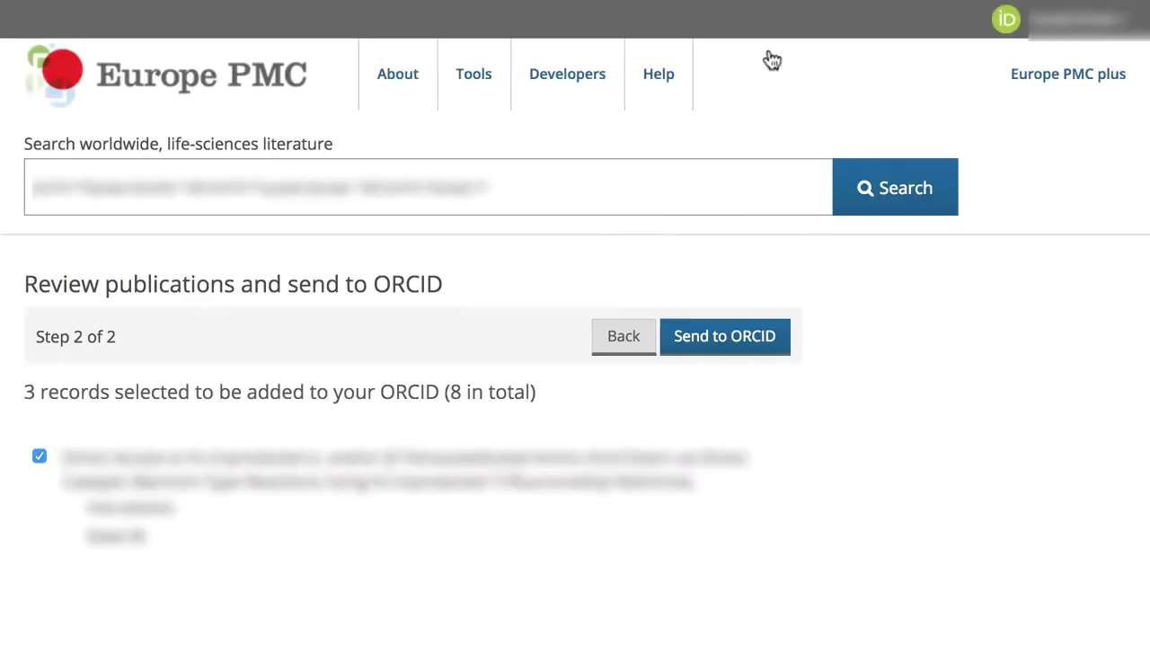